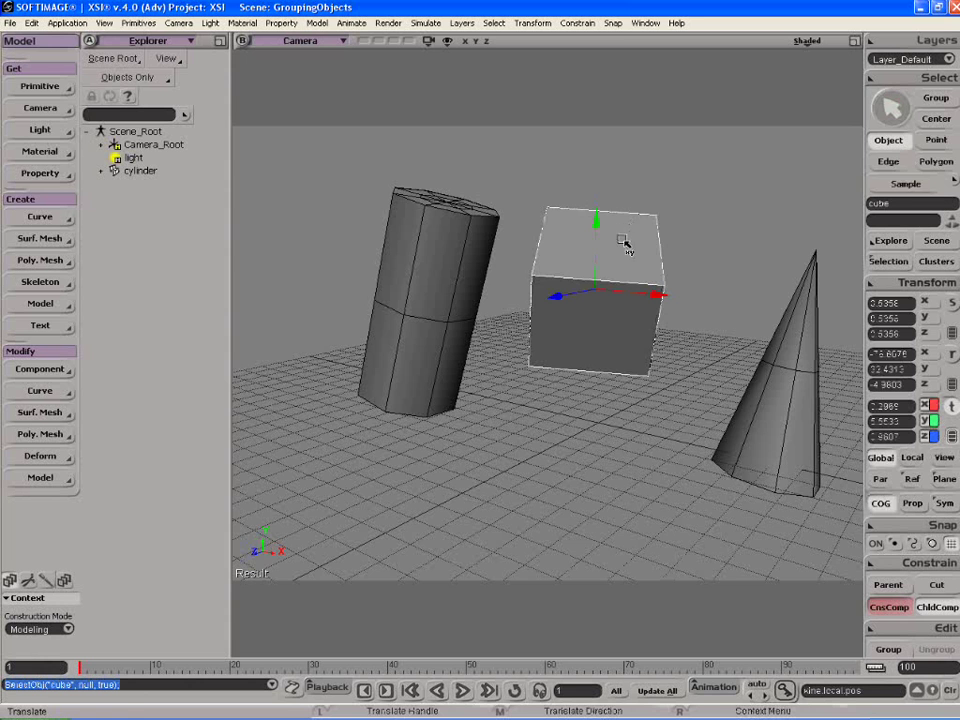
Translate the cube in Global mode to about X -3.54, Y 4.48, Z -1.87
{"action": "key", "text": "v"}
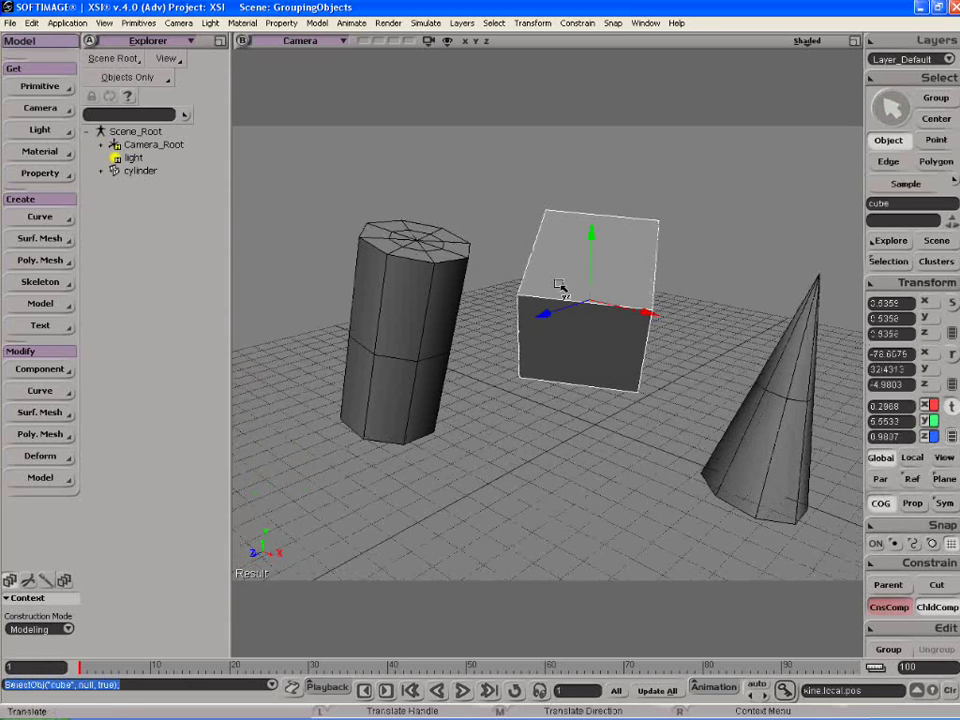
{"action": "left_click", "coordinate": [886, 287]}
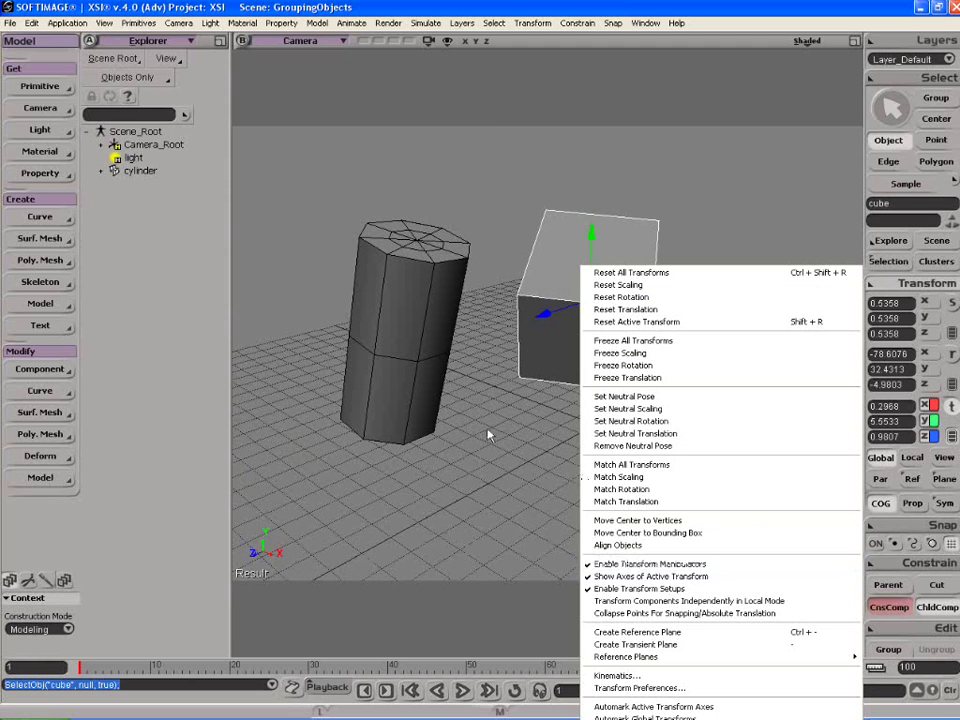
{"action": "left_click", "coordinate": [484, 388]}
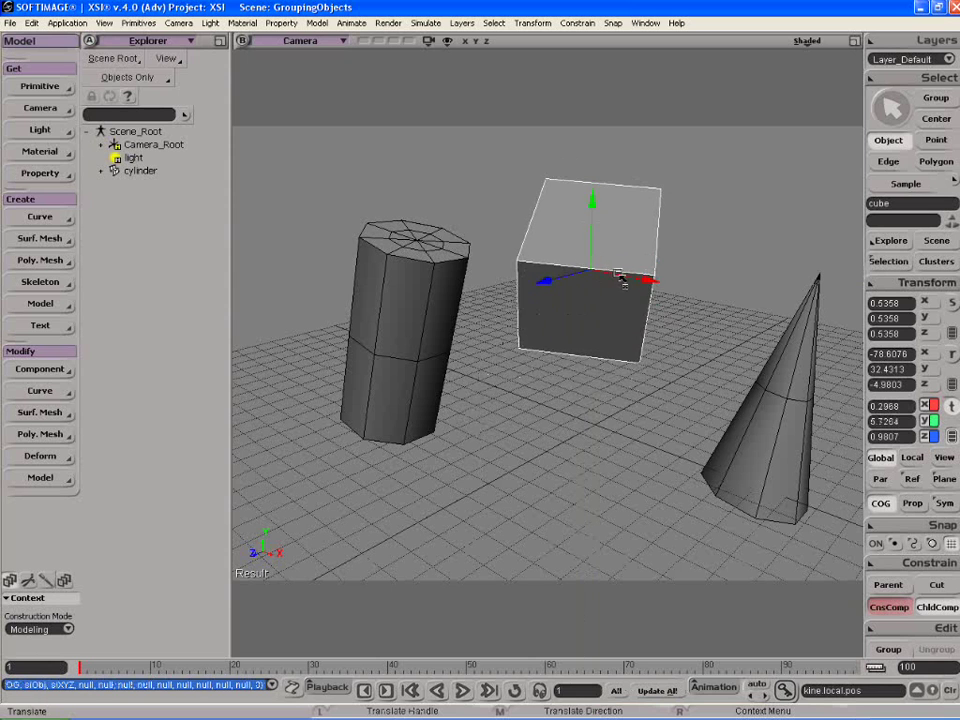
{"action": "mouse_move", "coordinate": [591, 275]}
{"action": "left_mouse_down"}
{"action": "mouse_move", "coordinate": [601, 286]}
{"action": "mouse_move", "coordinate": [568, 300]}
{"action": "mouse_move", "coordinate": [603, 292]}
{"action": "left_mouse_up"}
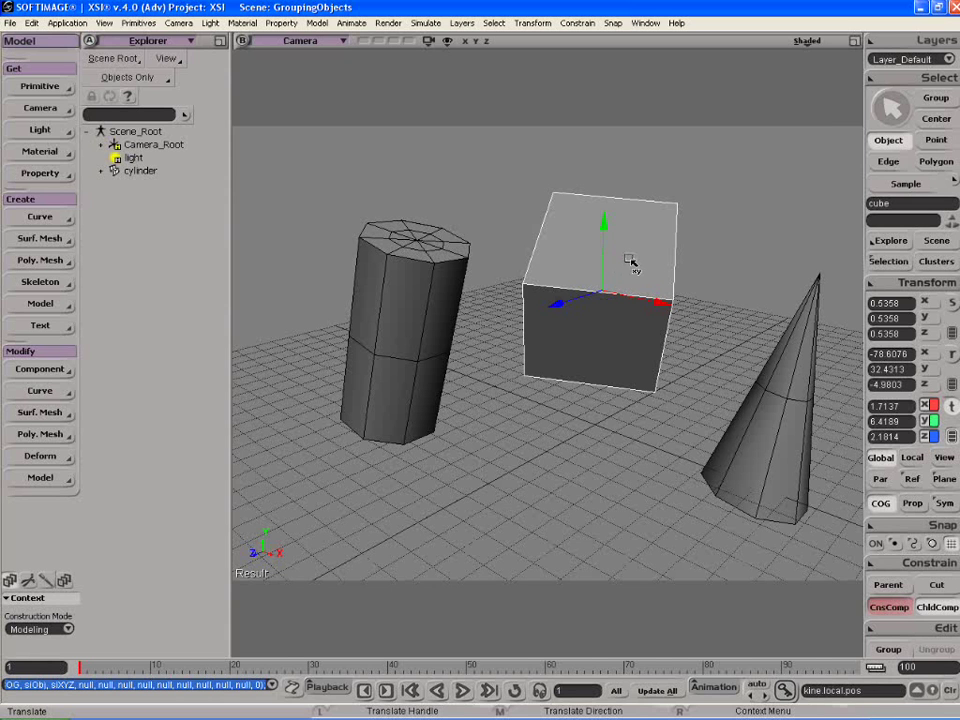
{"action": "mouse_move", "coordinate": [630, 262]}
{"action": "left_mouse_down"}
{"action": "mouse_move", "coordinate": [679, 214]}
{"action": "mouse_move", "coordinate": [641, 279]}
{"action": "mouse_move", "coordinate": [681, 272]}
{"action": "mouse_move", "coordinate": [636, 262]}
{"action": "left_mouse_up"}
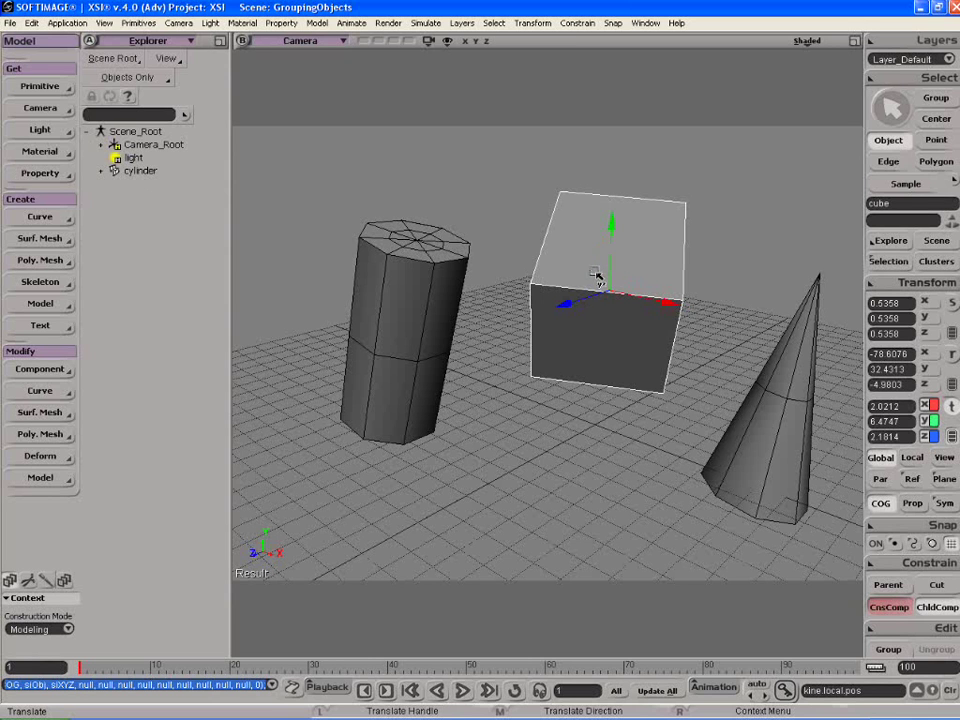
{"action": "left_click_drag", "start_coordinate": [621, 315], "coordinate": [593, 277]}
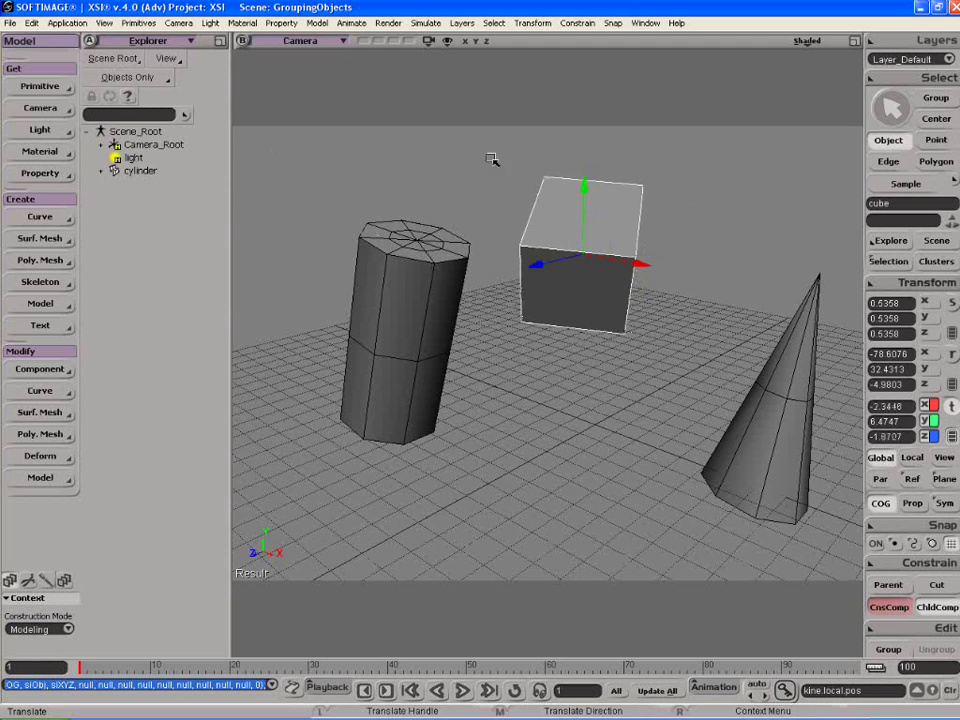
{"action": "left_click_drag", "start_coordinate": [303, 245], "coordinate": [310, 280]}
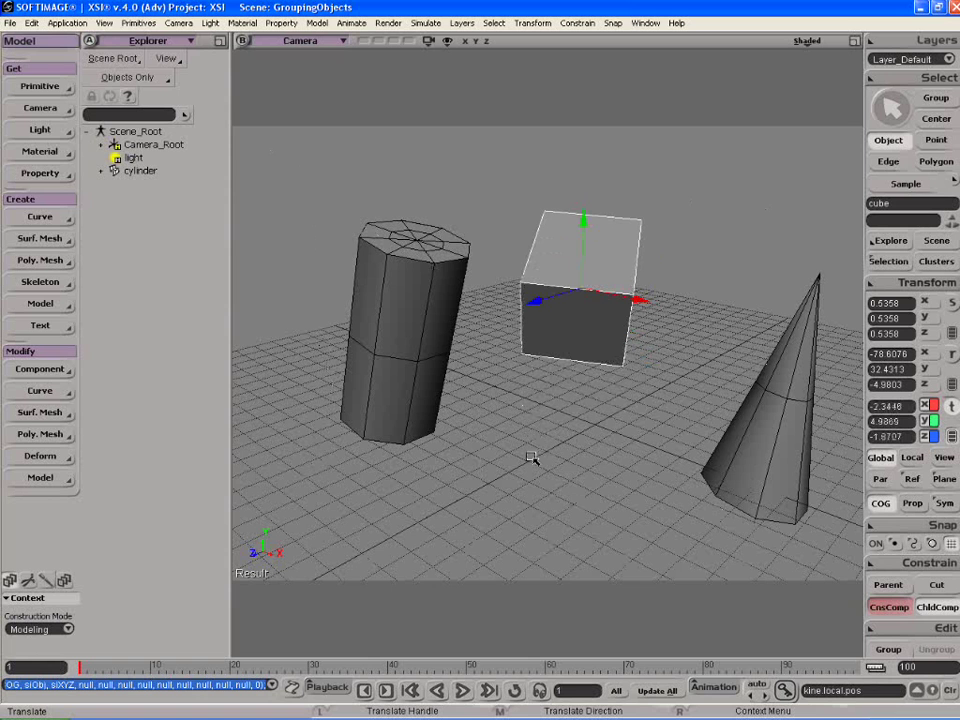
{"action": "left_click_drag", "start_coordinate": [549, 499], "coordinate": [568, 429]}
{"action": "middle_click_drag", "start_coordinate": [542, 504], "coordinate": [570, 512]}
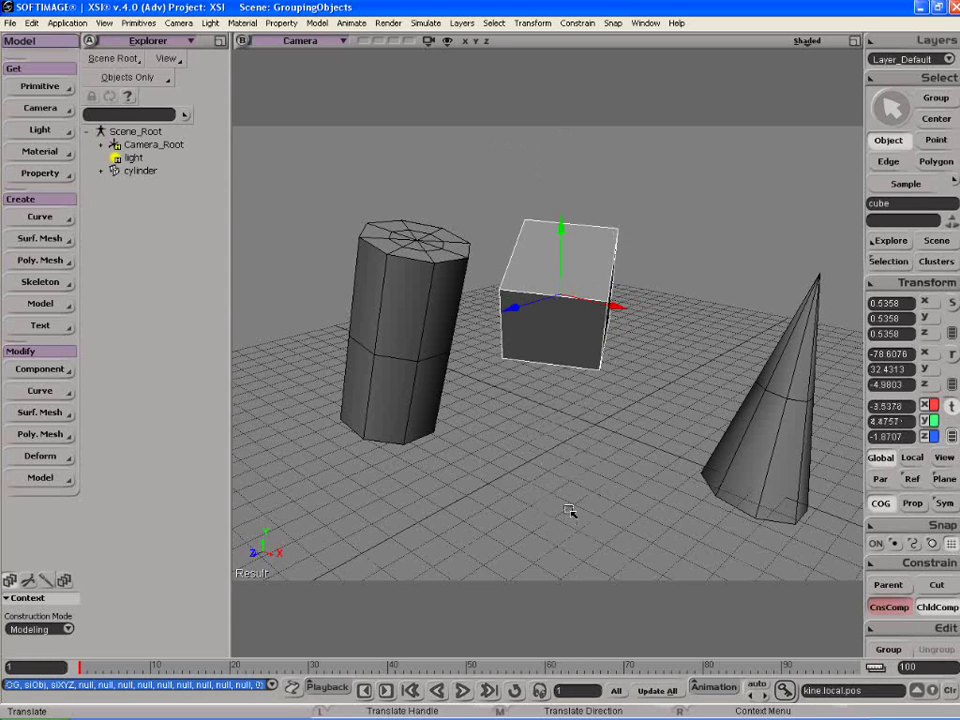
Switch the cube's Translate manipulator back and forth between Local and Global modes, leaving it in Local
{"action": "right_click", "coordinate": [562, 299]}
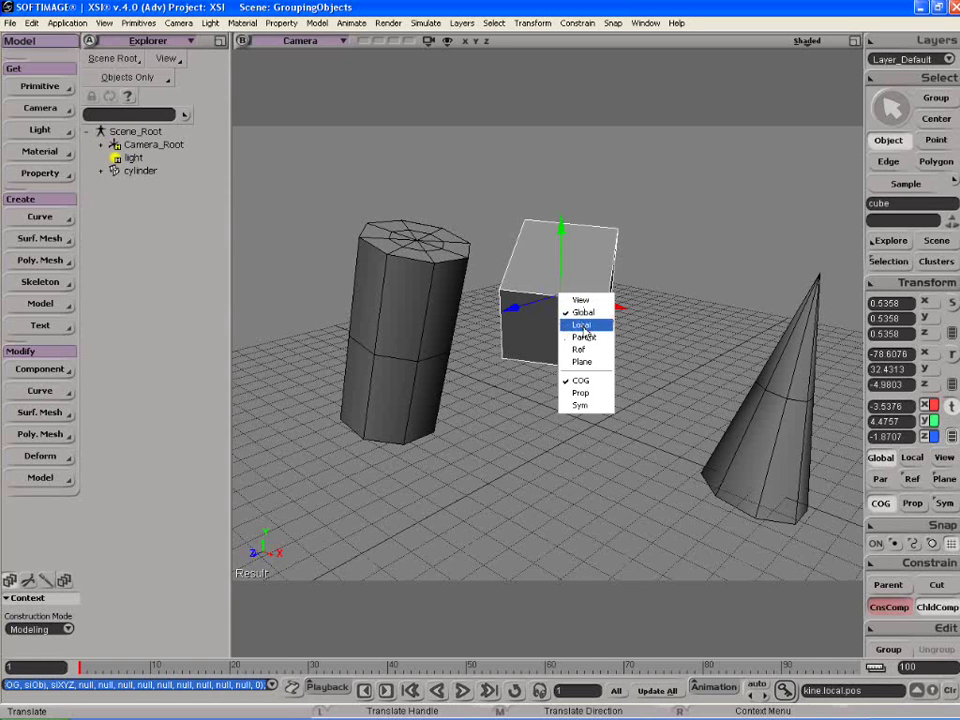
{"action": "left_click", "coordinate": [583, 326]}
{"action": "right_click", "coordinate": [585, 325]}
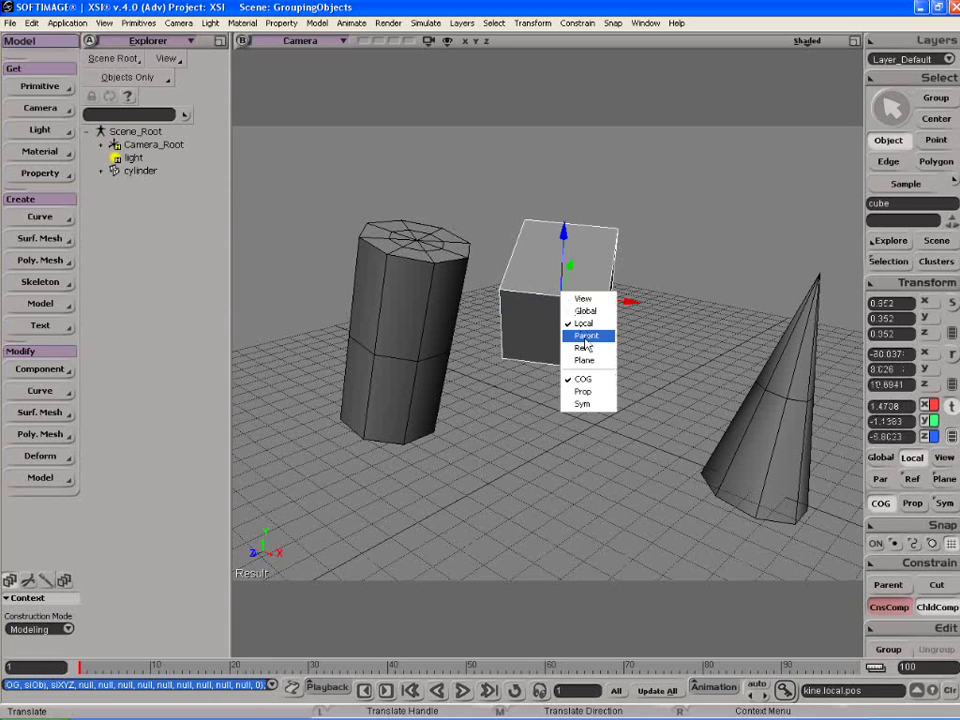
{"action": "left_click", "coordinate": [580, 311]}
{"action": "right_click", "coordinate": [553, 283]}
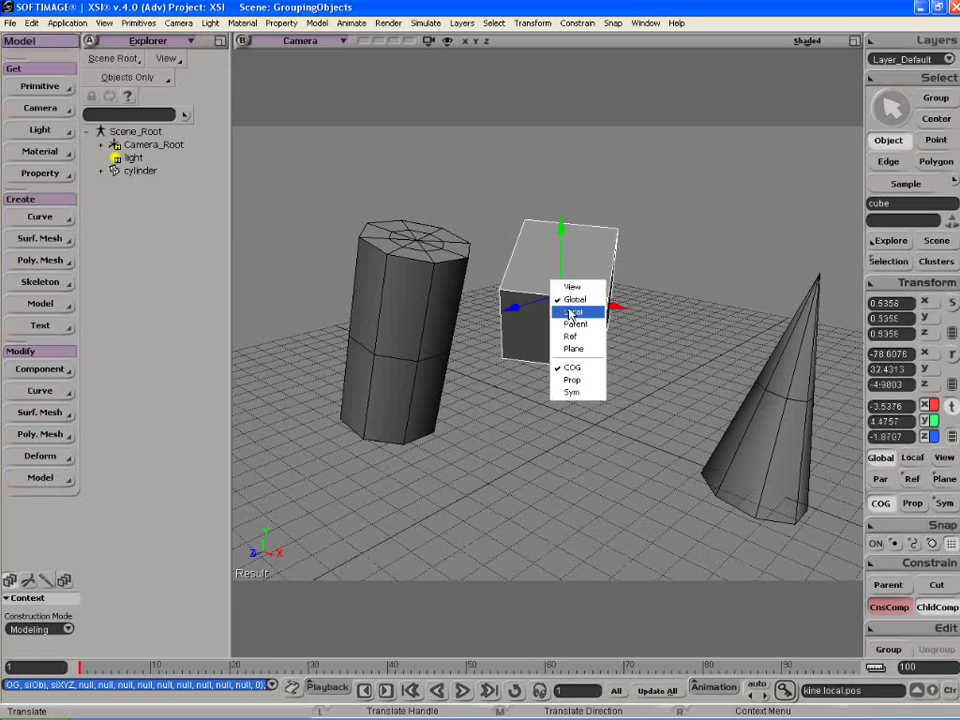
{"action": "left_click", "coordinate": [571, 313]}
{"action": "right_click", "coordinate": [567, 304]}
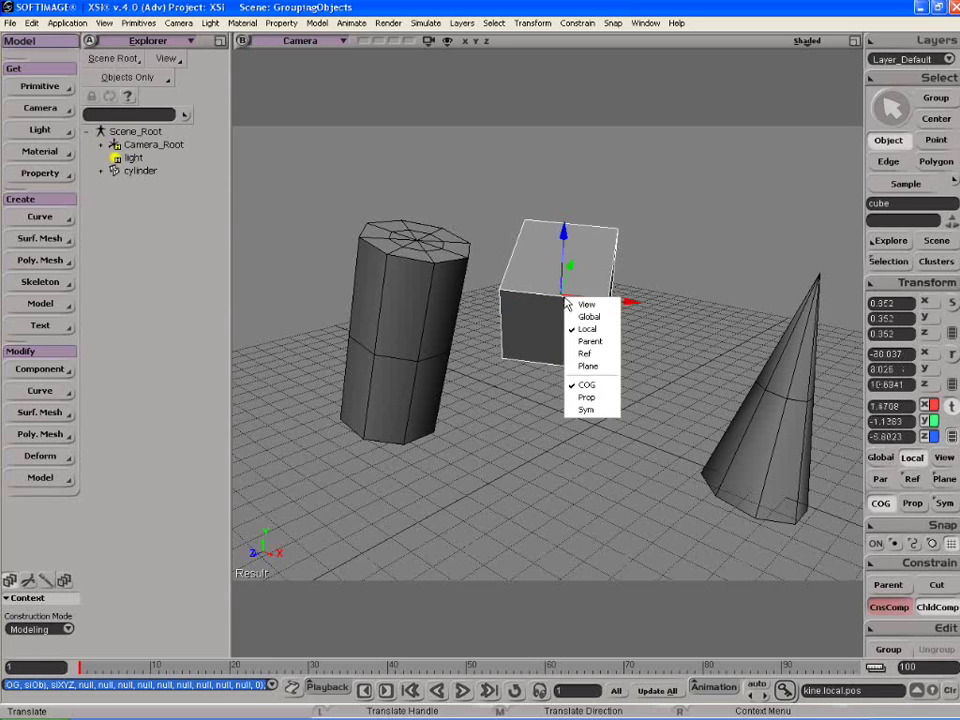
{"action": "left_click", "coordinate": [612, 386]}
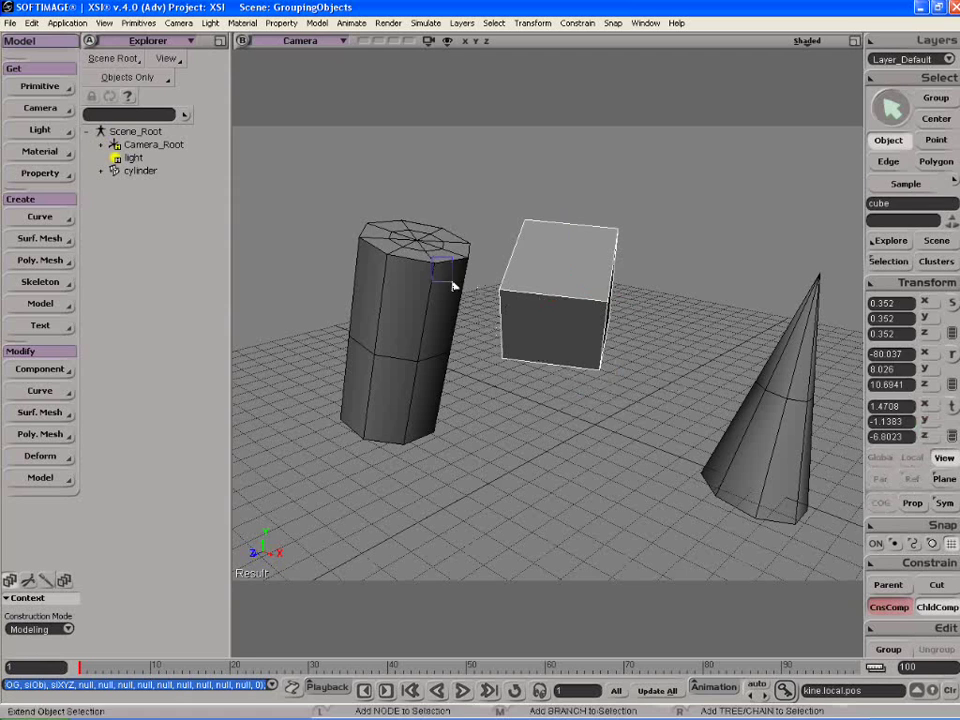
Add the cylinder to the cube selection and enable COG so both share one manipulator at their center of gravity
{"action": "left_click", "coordinate": [452, 279], "text": "shift"}
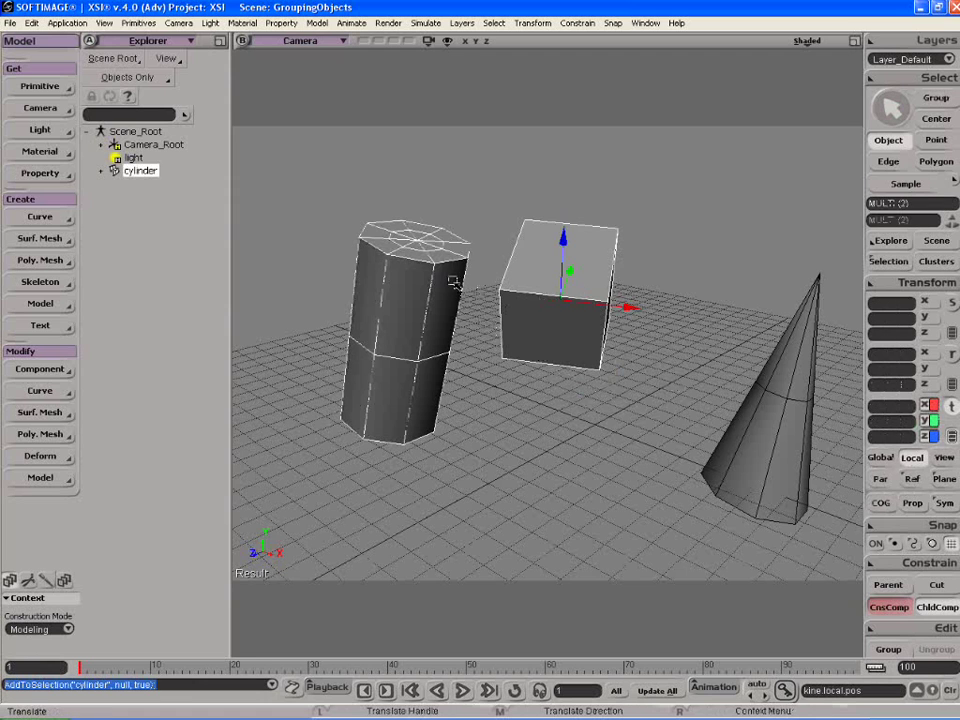
{"action": "right_click", "coordinate": [553, 318]}
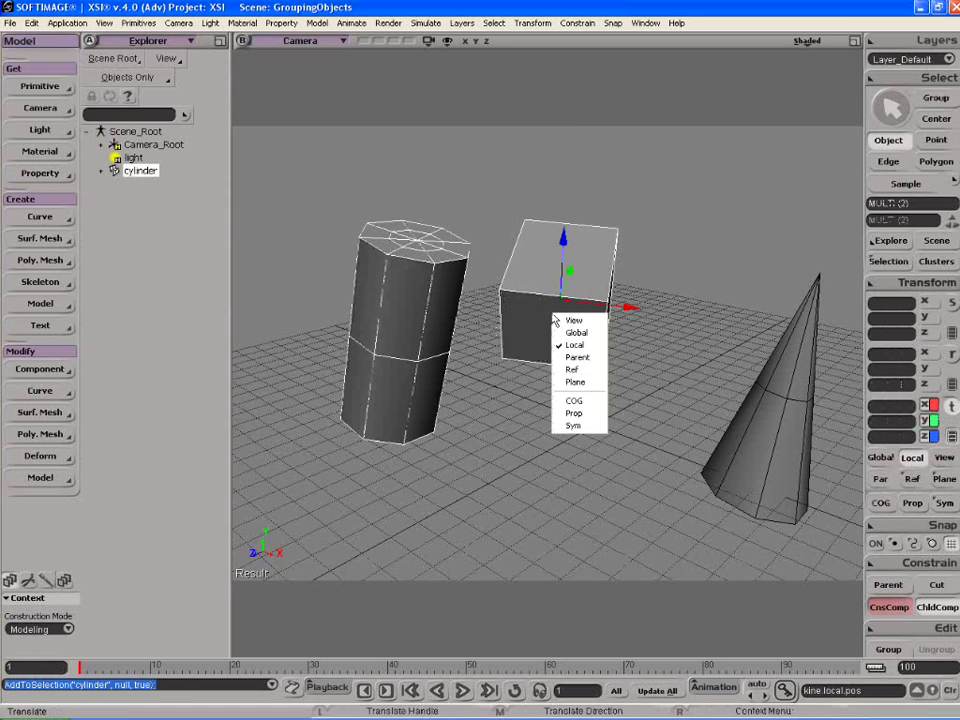
{"action": "left_click", "coordinate": [568, 401]}
{"action": "key", "text": "o"}
{"action": "left_click_drag", "start_coordinate": [561, 332], "coordinate": [527, 318]}
{"action": "key", "text": "c"}
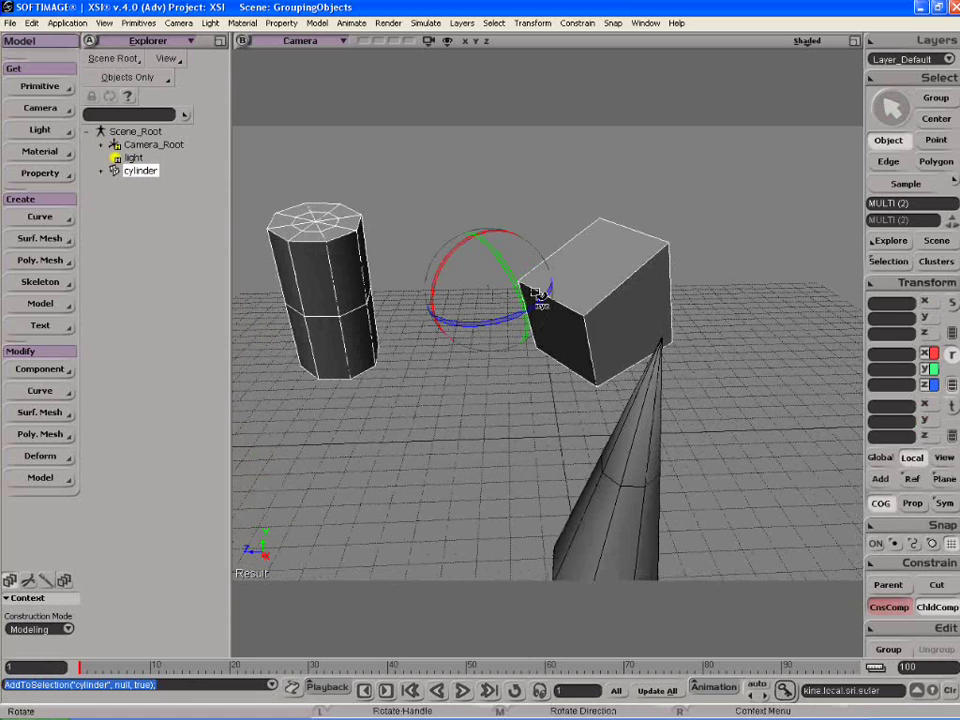
{"action": "key", "text": "v"}
{"action": "left_click_drag", "start_coordinate": [540, 297], "coordinate": [572, 274]}
{"action": "right_click", "coordinate": [568, 278]}
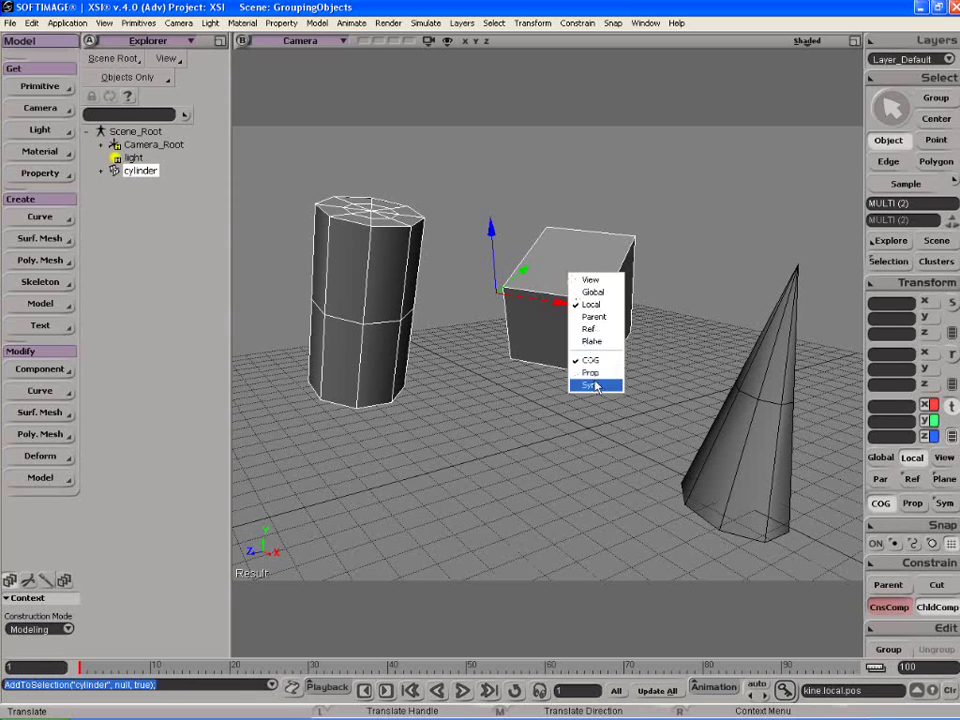
{"action": "left_click", "coordinate": [687, 316]}
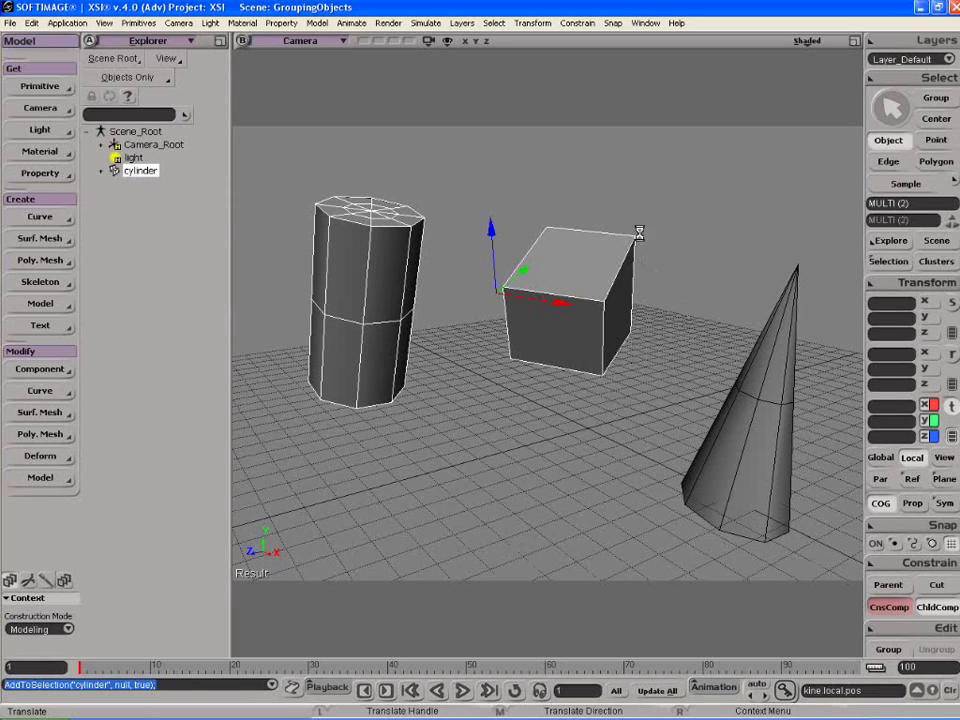
Select the cube's upper rear corner point for translation and enable proportional modification (Prop)
{"action": "key", "text": "t"}
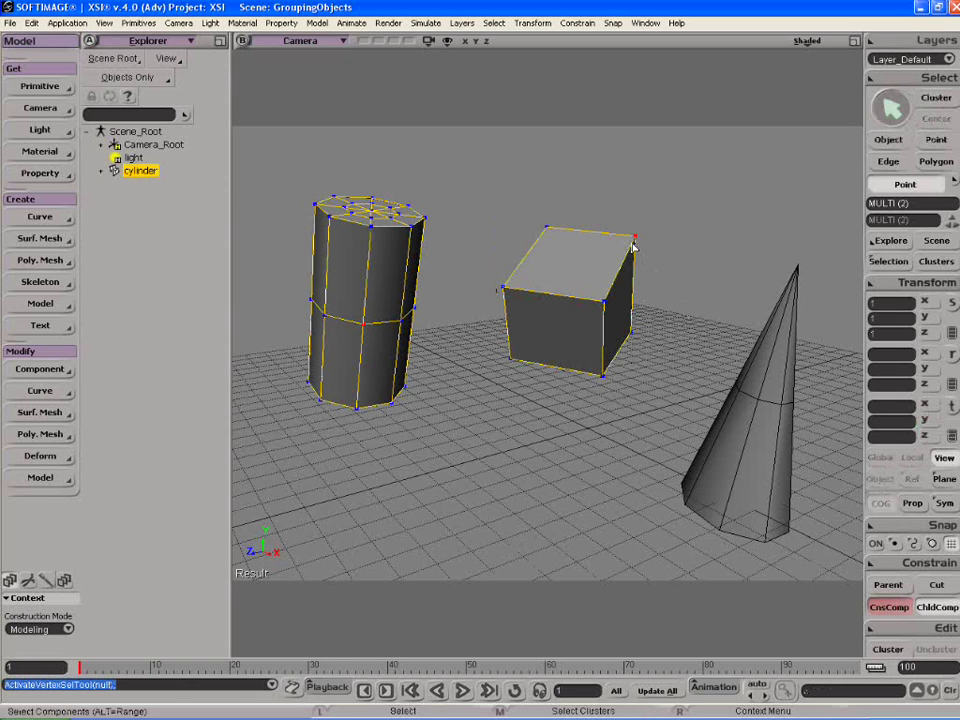
{"action": "key", "text": "v"}
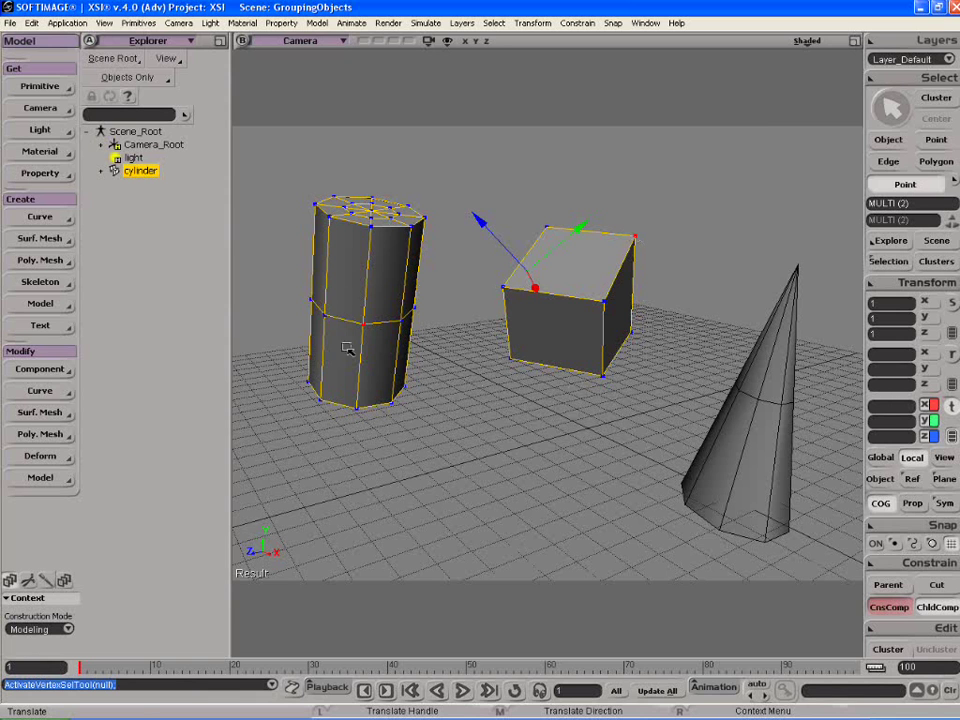
{"action": "left_click", "coordinate": [638, 236]}
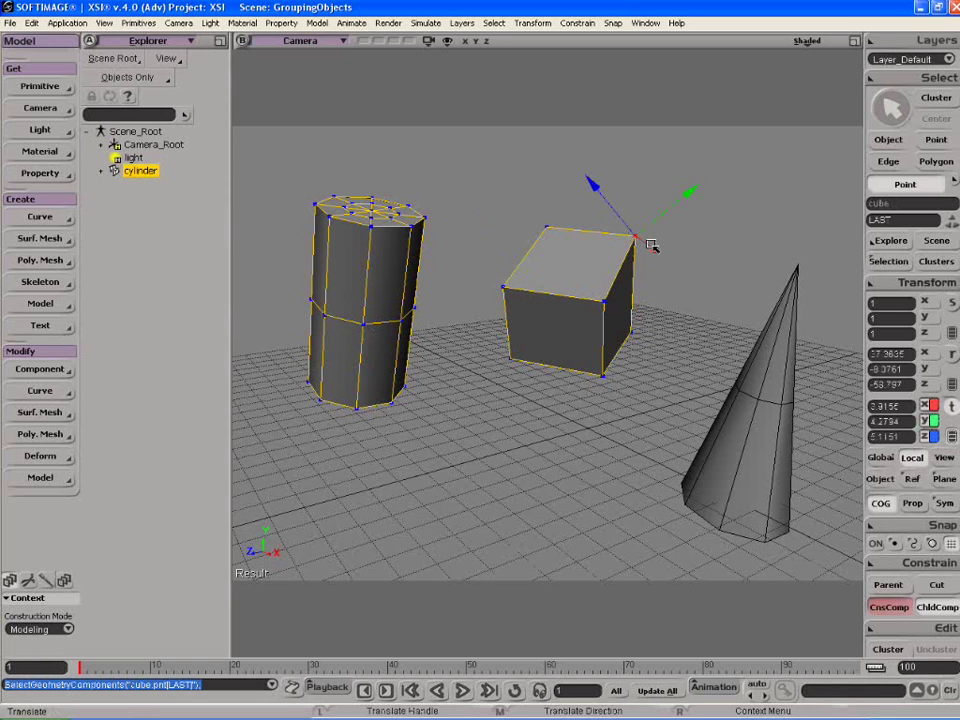
{"action": "right_click", "coordinate": [632, 241]}
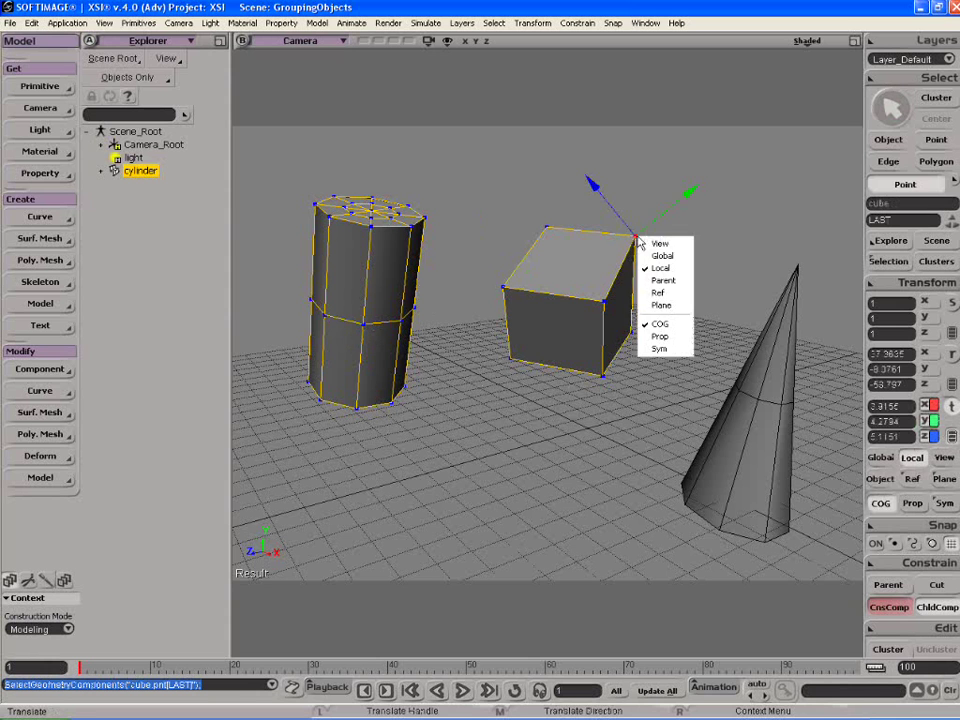
{"action": "left_click", "coordinate": [659, 337]}
Try moving the cube's corner point proportionally, undo the move, and turn off proportional modification
{"action": "left_click_drag", "start_coordinate": [607, 262], "coordinate": [615, 306]}
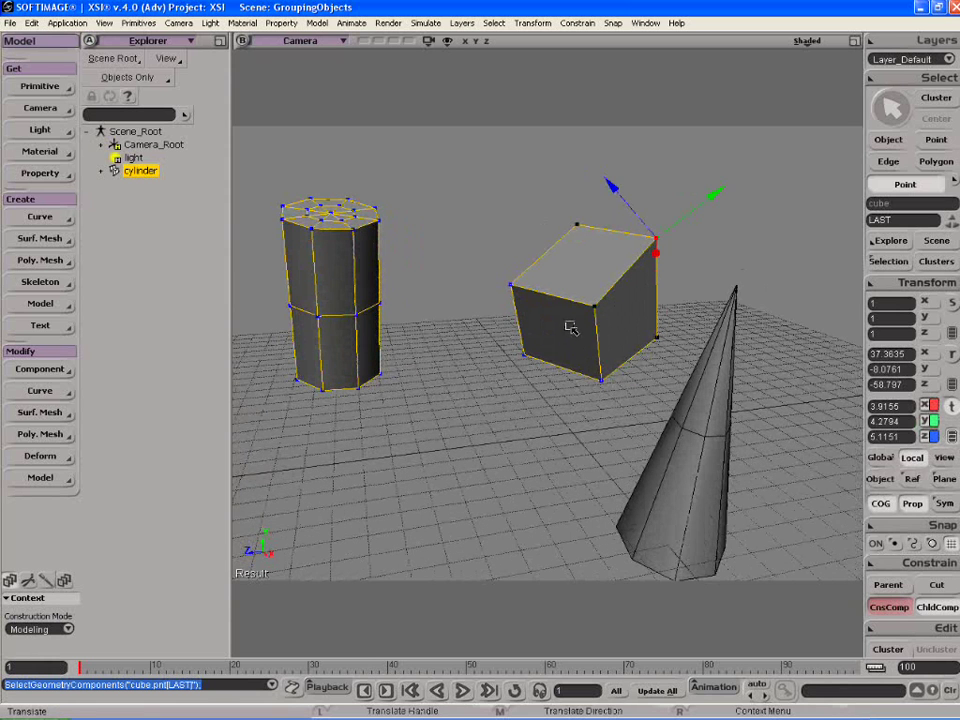
{"action": "left_click_drag", "start_coordinate": [645, 241], "coordinate": [620, 200]}
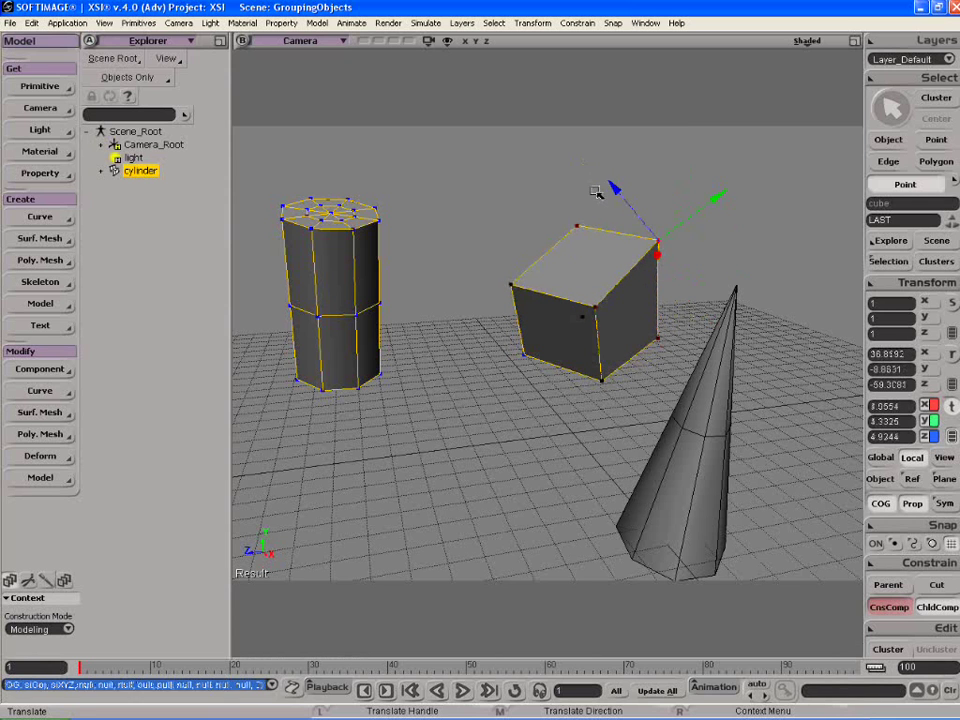
{"action": "key", "text": "ctrl+z"}
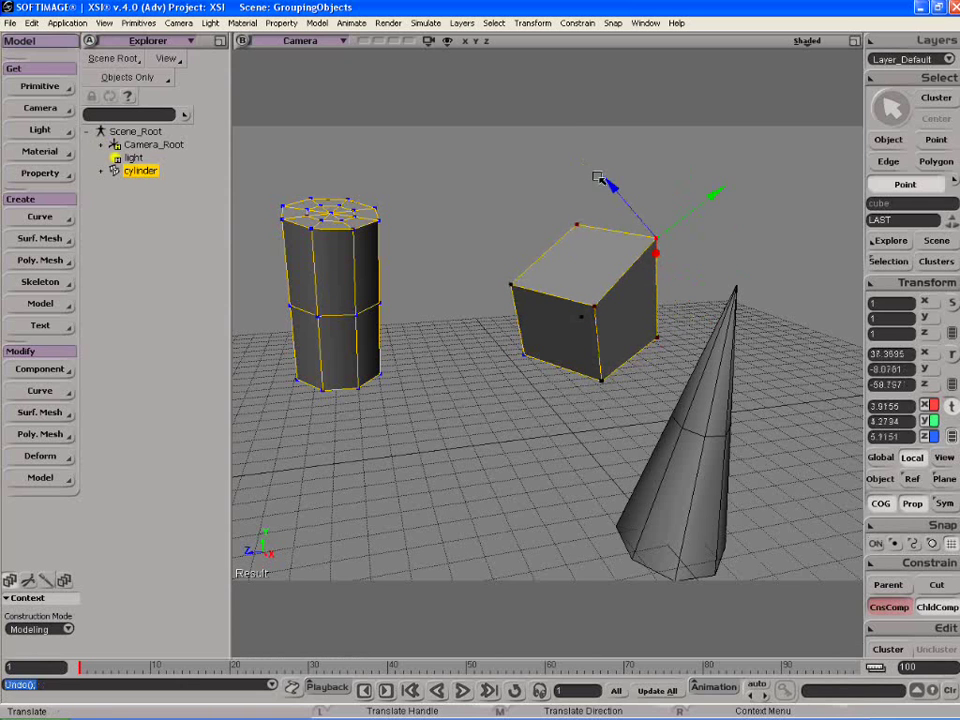
{"action": "right_click", "coordinate": [657, 247]}
{"action": "left_click", "coordinate": [678, 341]}
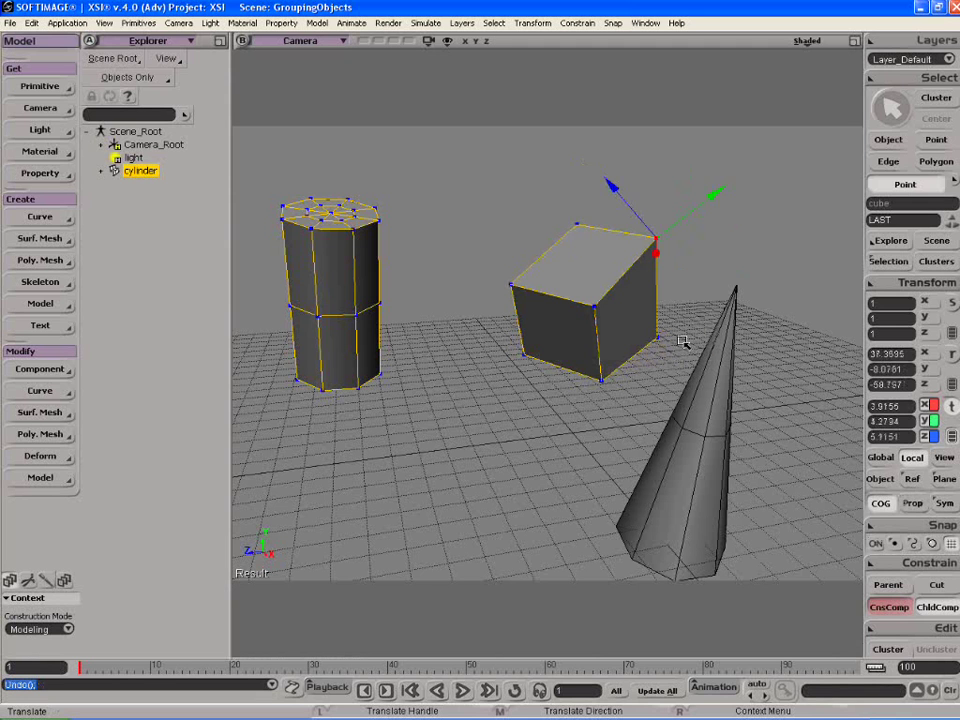
Select the cube alone as an object and add a Symmetry Map property using the YZ symmetry plane
{"action": "key", "text": "space"}
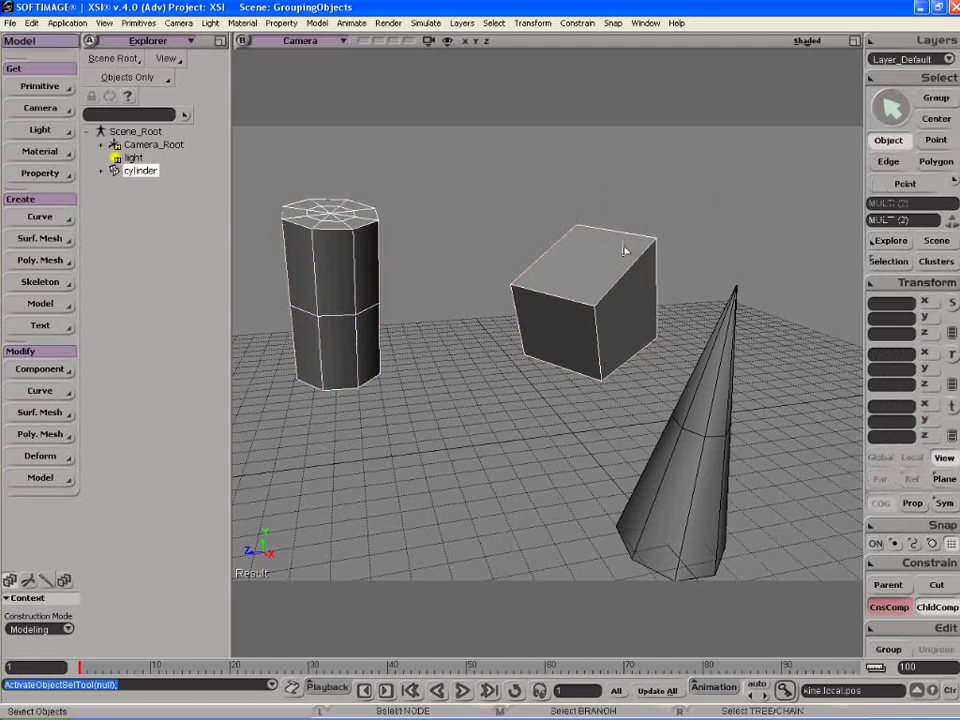
{"action": "left_click", "coordinate": [621, 252]}
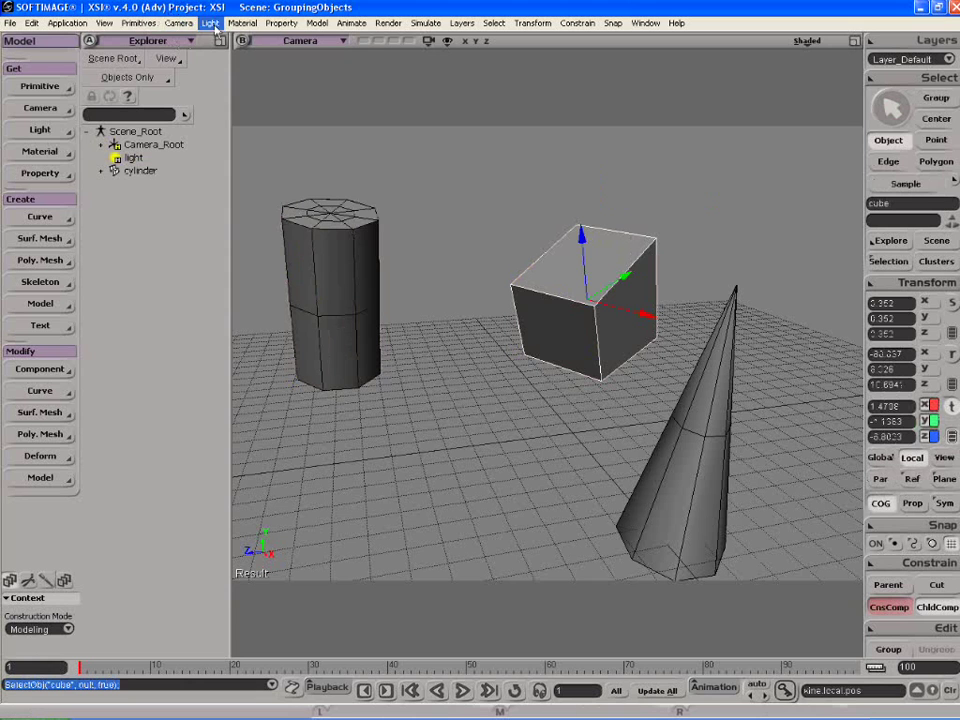
{"action": "left_click", "coordinate": [281, 22]}
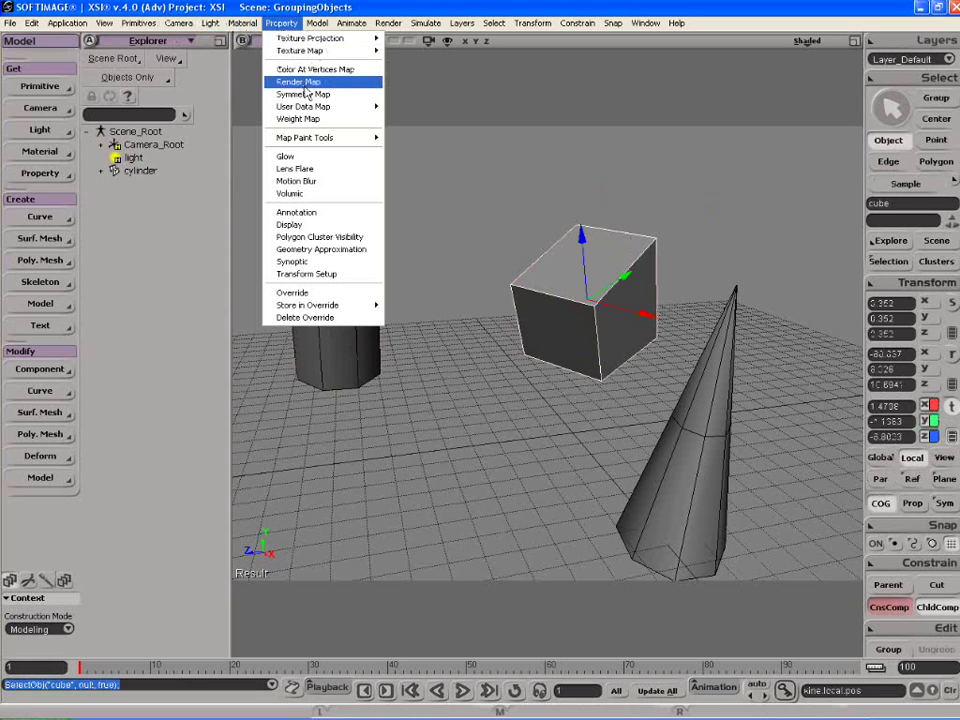
{"action": "left_click", "coordinate": [303, 94]}
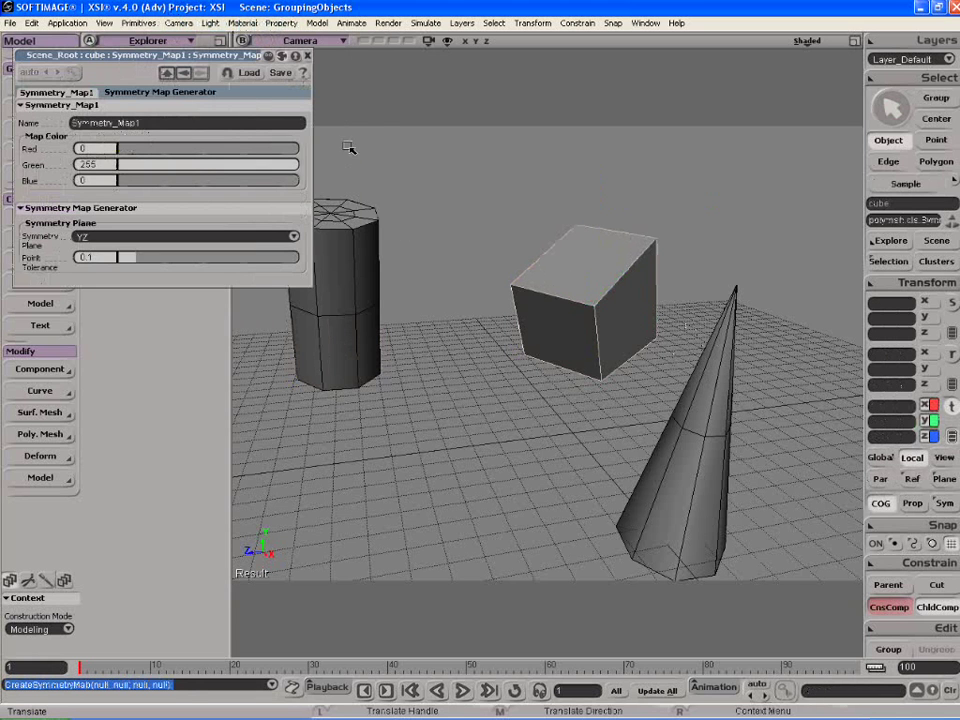
{"action": "left_click", "coordinate": [307, 55]}
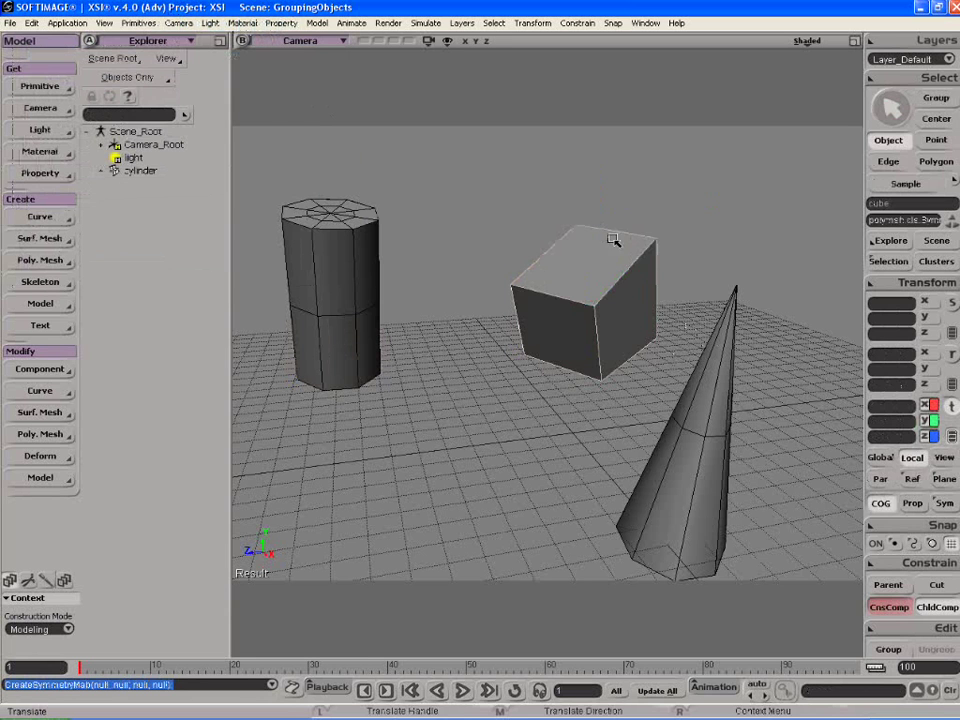
Select the cube's upper rear corner point, activate Translate, and turn on symmetrical manipulation (Sym)
{"action": "key", "text": "space"}
{"action": "left_click", "coordinate": [647, 265]}
{"action": "key", "text": "t"}
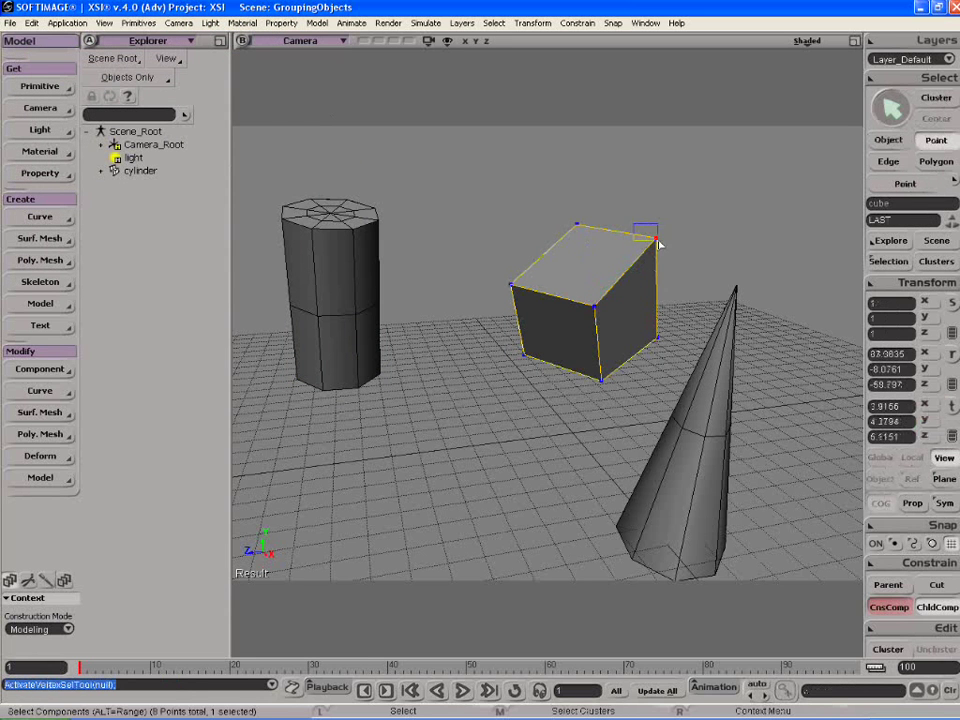
{"action": "left_click_drag", "start_coordinate": [646, 233], "coordinate": [650, 238]}
{"action": "right_click", "coordinate": [651, 240]}
{"action": "left_click", "coordinate": [647, 224]}
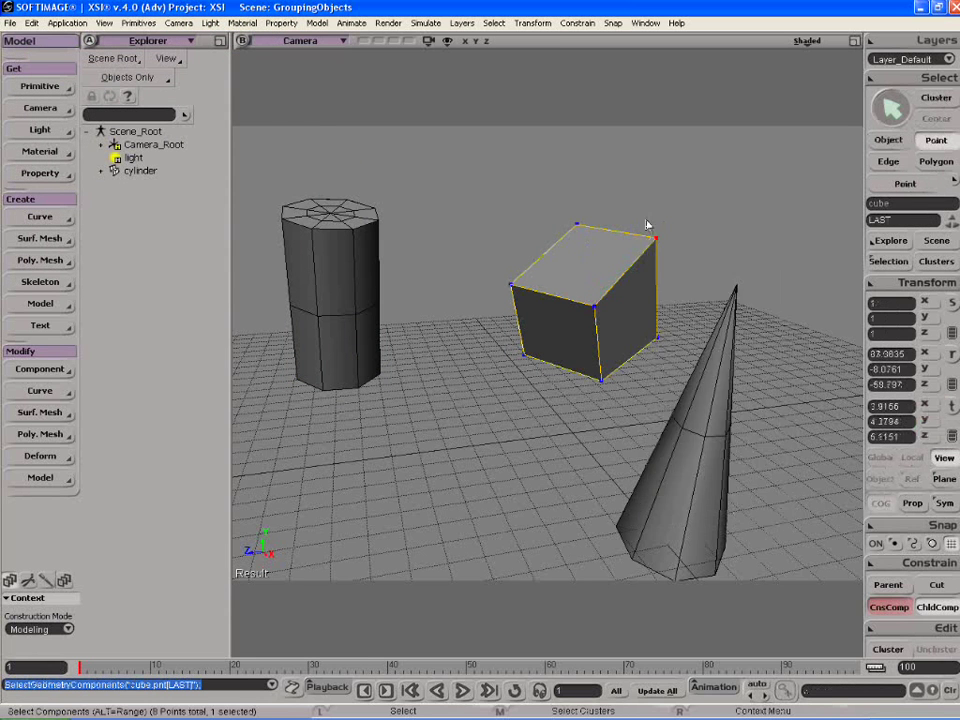
{"action": "key", "text": "c"}
{"action": "key", "text": "v"}
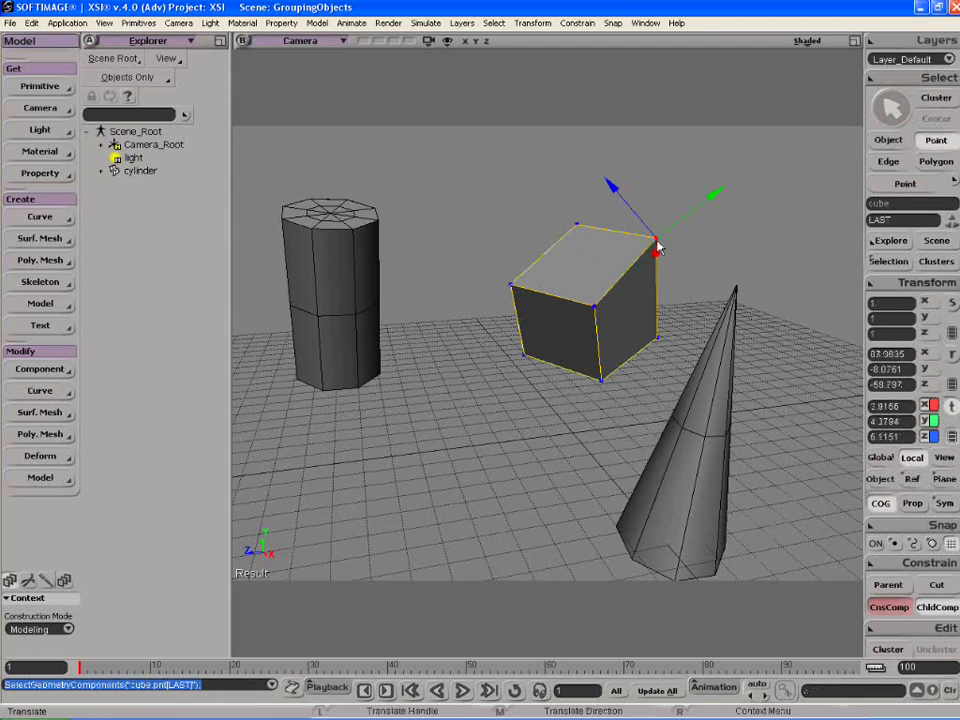
{"action": "right_click", "coordinate": [657, 244]}
{"action": "left_click", "coordinate": [677, 354]}
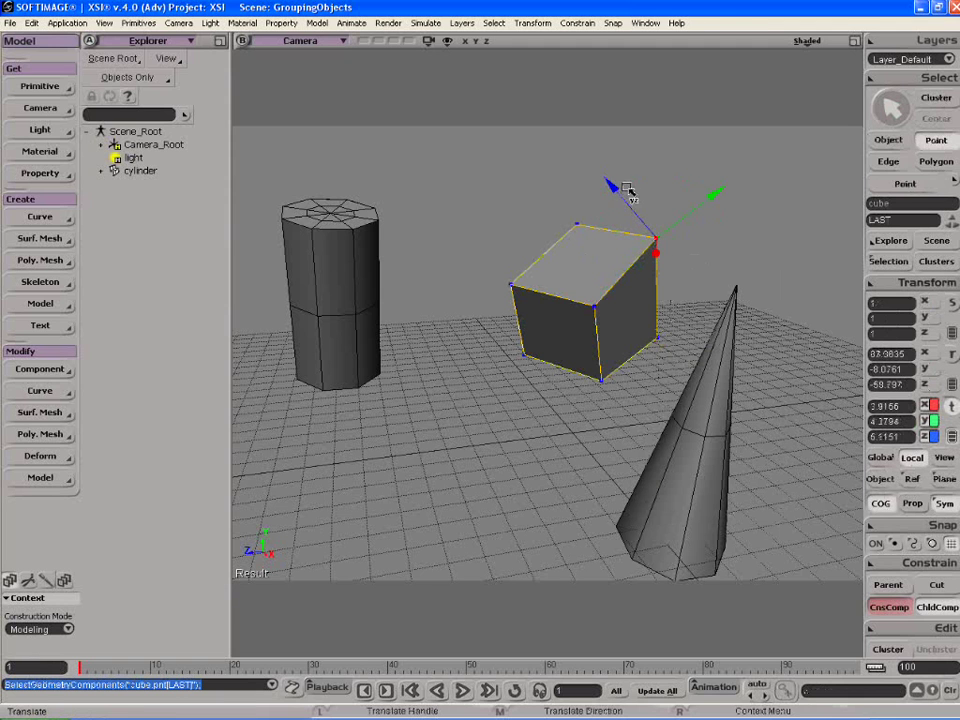
Try moving the cube's corner point symmetrically, undo the move, and turn off symmetrical manipulation (Sym)
{"action": "left_click_drag", "start_coordinate": [620, 184], "coordinate": [565, 205]}
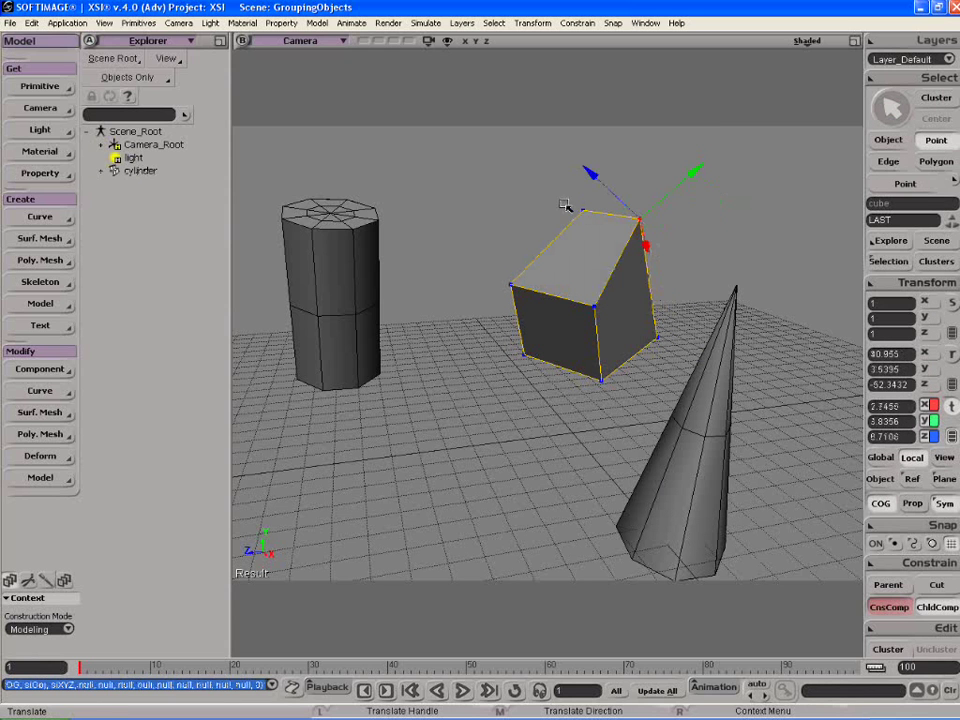
{"action": "key", "text": "ctrl+z"}
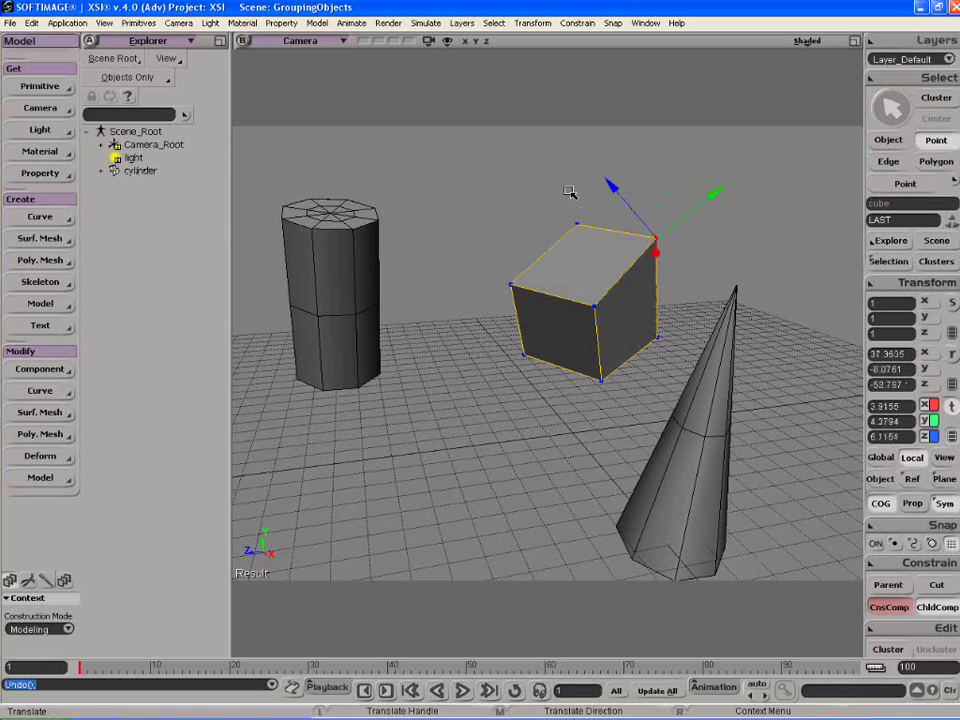
{"action": "right_click", "coordinate": [658, 243]}
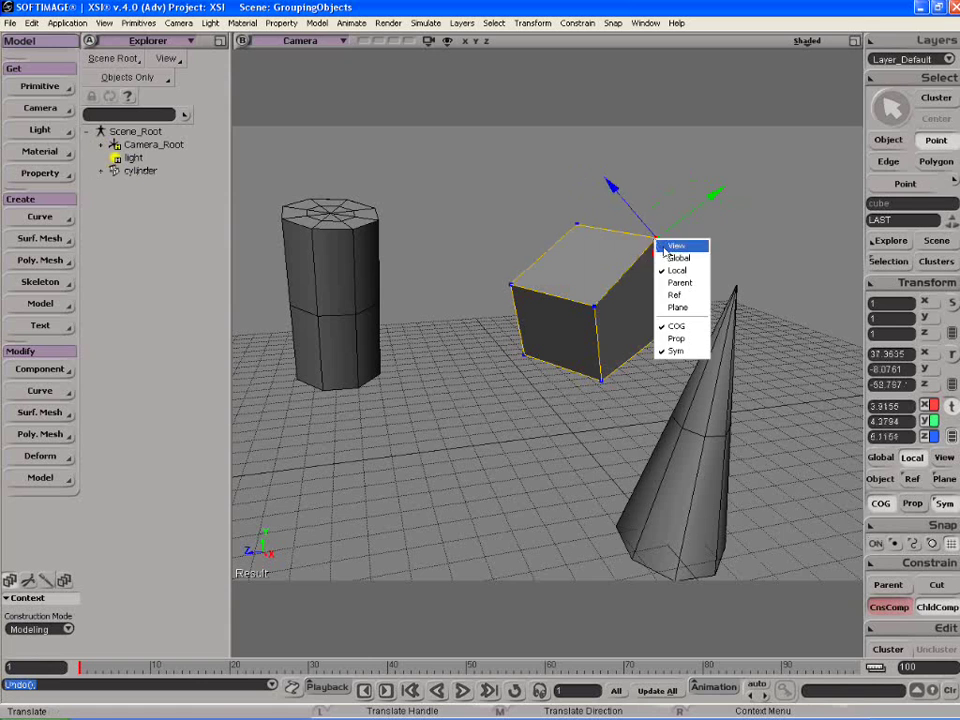
{"action": "left_click", "coordinate": [676, 351]}
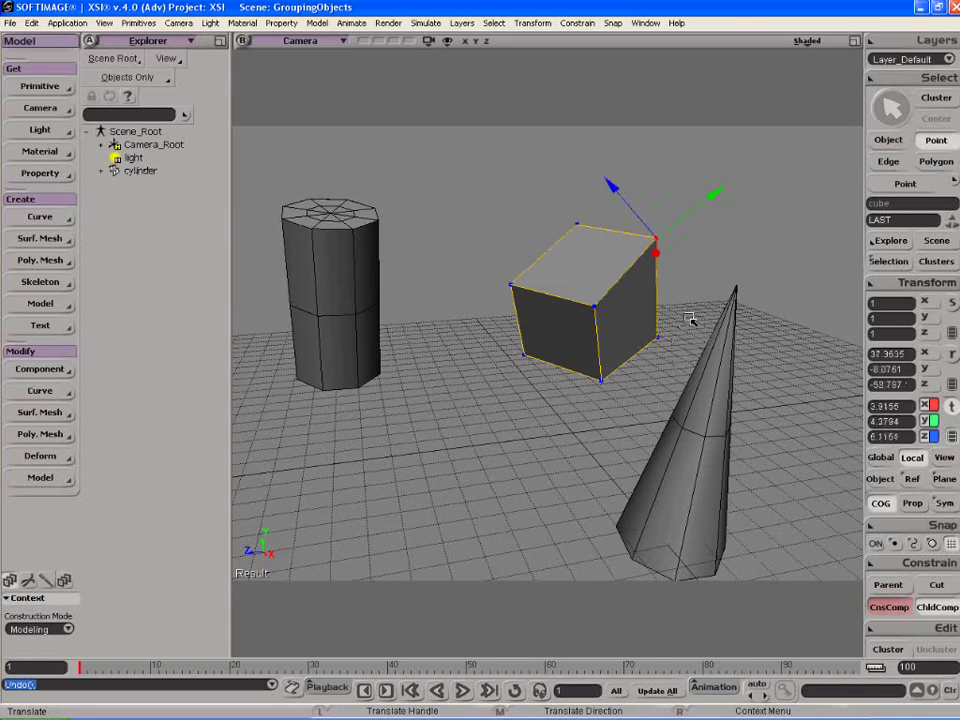
Select the cylinder as an object and open the Transform Preferences
{"action": "key", "text": "s"}
{"action": "left_click_drag", "start_coordinate": [433, 236], "coordinate": [400, 234]}
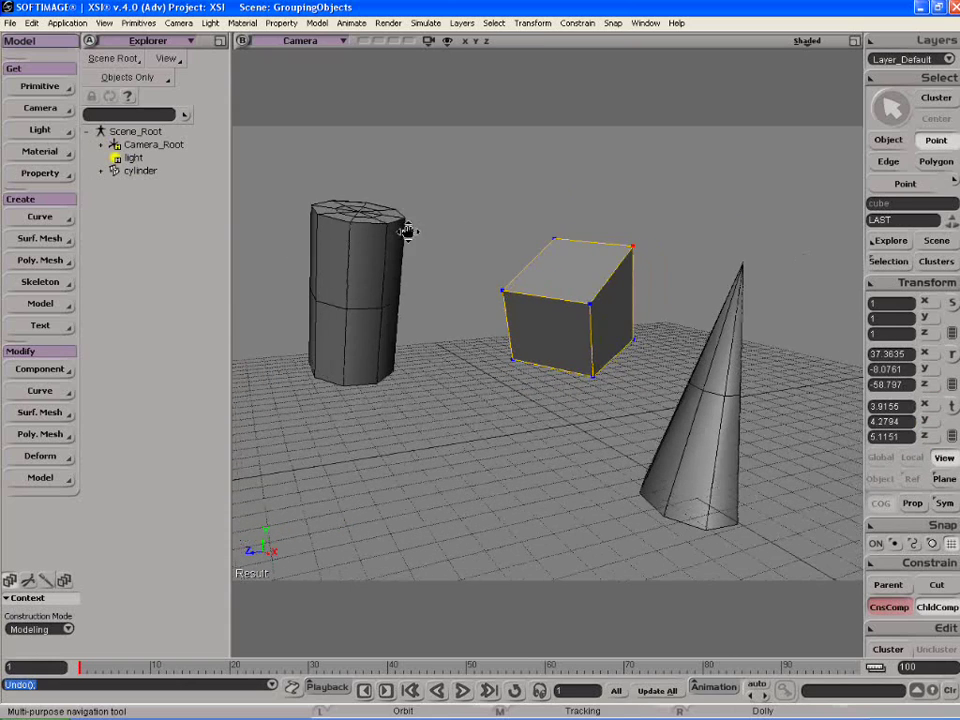
{"action": "left_click", "coordinate": [393, 225]}
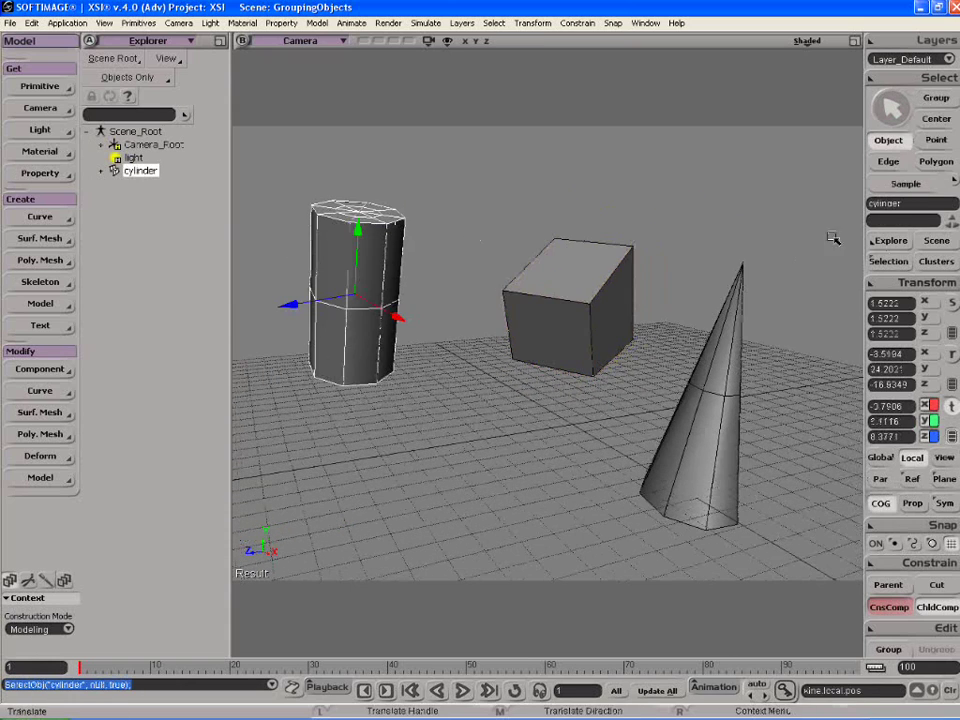
{"action": "left_click", "coordinate": [907, 287]}
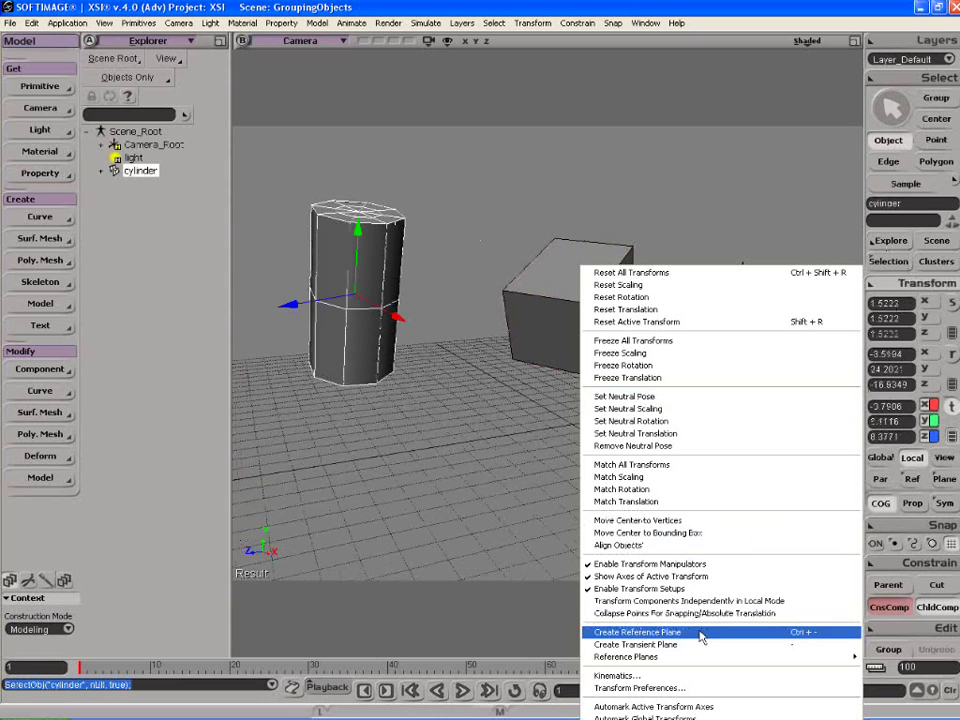
{"action": "left_click", "coordinate": [690, 688]}
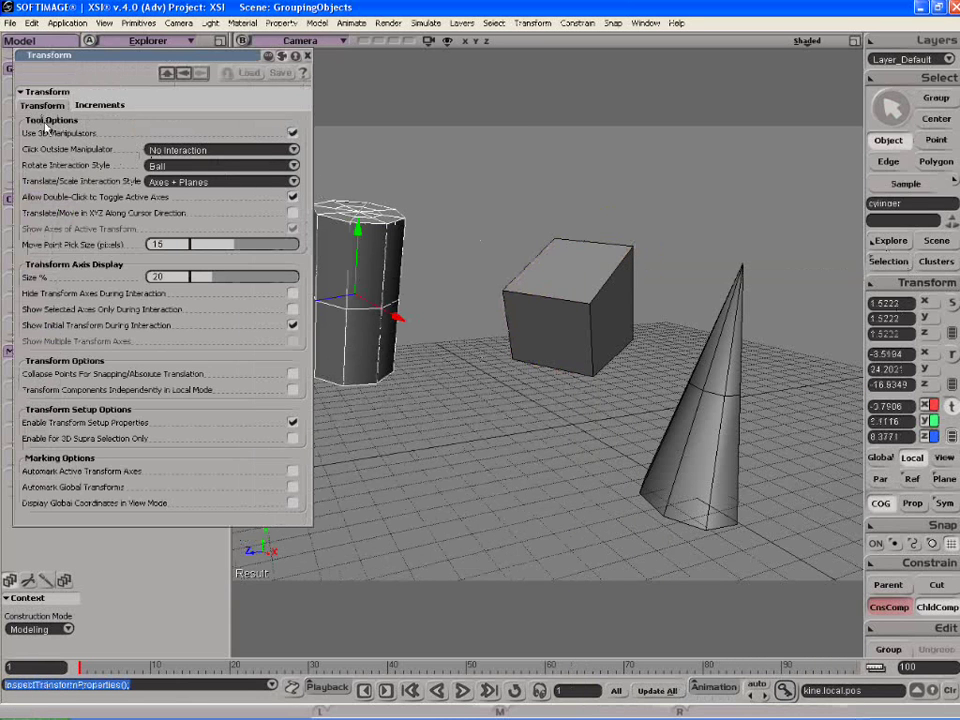
Set Click Outside Manipulator to Select Tool and try it by selecting the cube, the cone and the cylinder in turn
{"action": "left_click", "coordinate": [210, 151]}
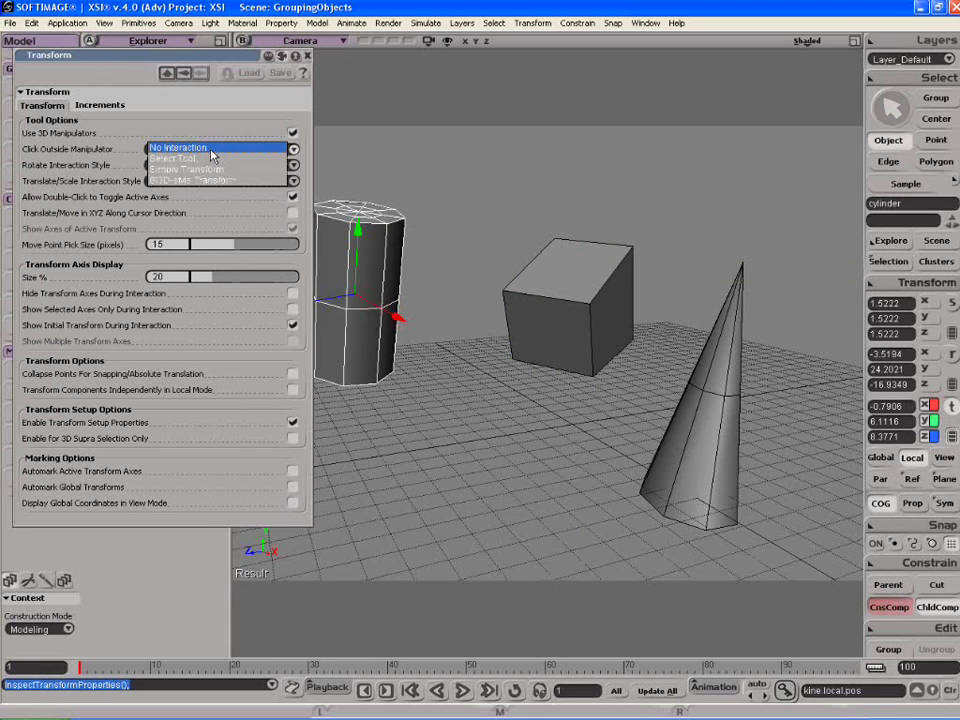
{"action": "left_click", "coordinate": [200, 158]}
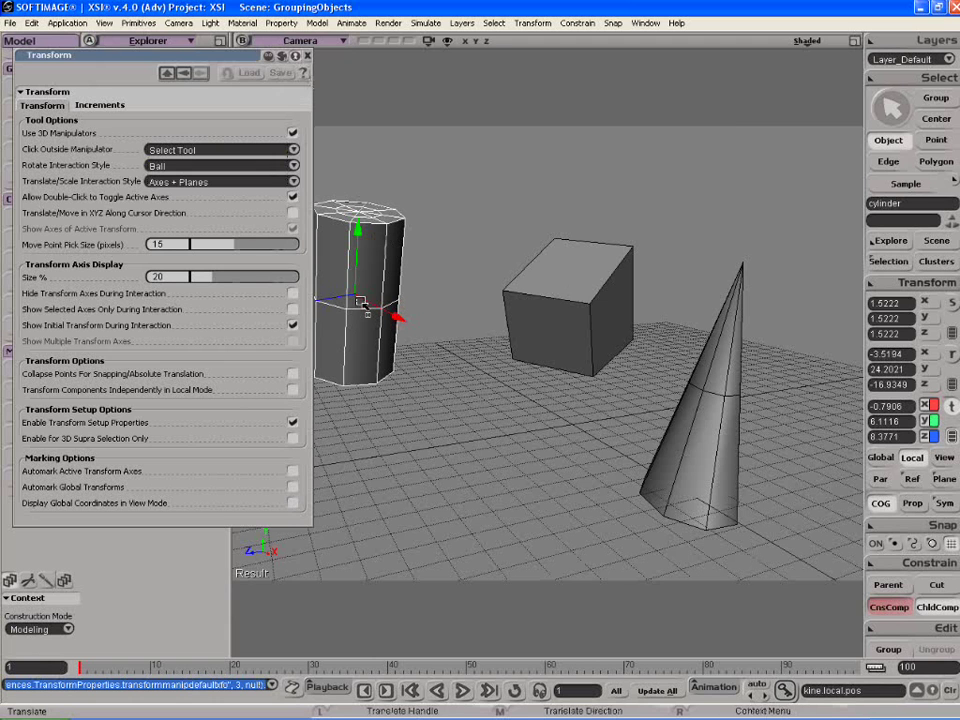
{"action": "left_click", "coordinate": [587, 304]}
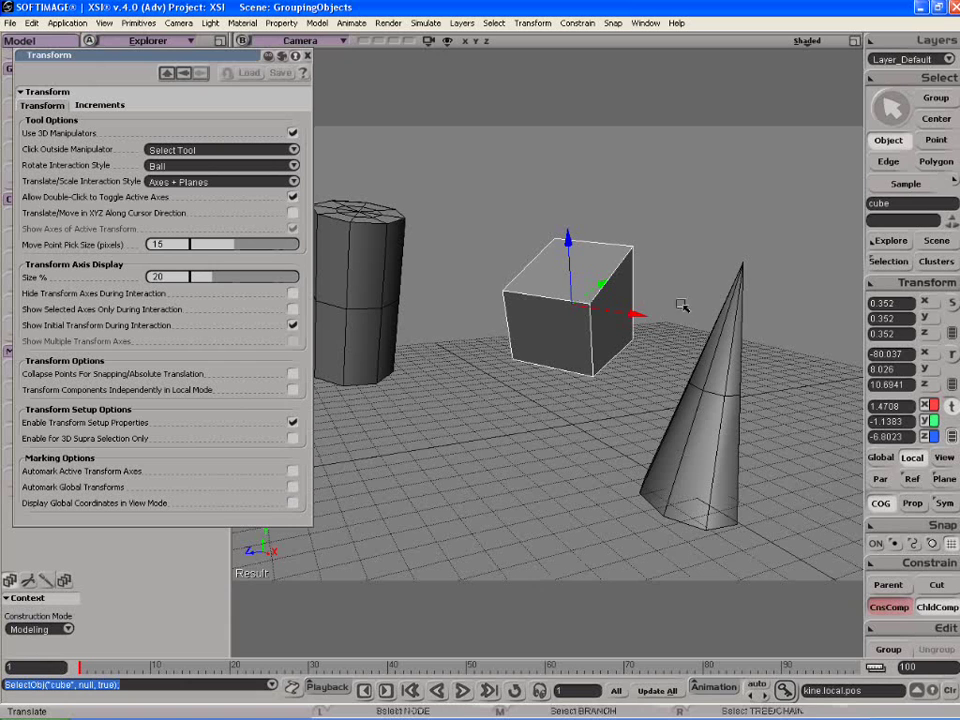
{"action": "left_click", "coordinate": [705, 400]}
{"action": "left_click", "coordinate": [375, 245]}
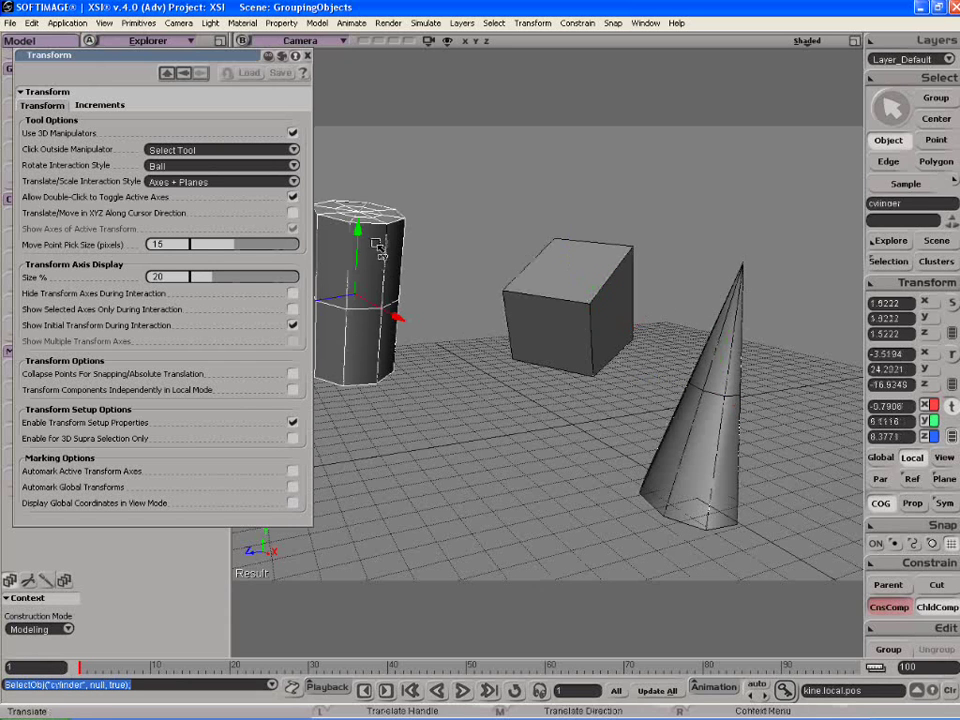
Set Click Outside Manipulator to Simple Transform and move the cylinder toward the cube, to about X 0.21, Y 5.67, Z 5.62
{"action": "left_click", "coordinate": [287, 149]}
{"action": "left_click", "coordinate": [287, 160]}
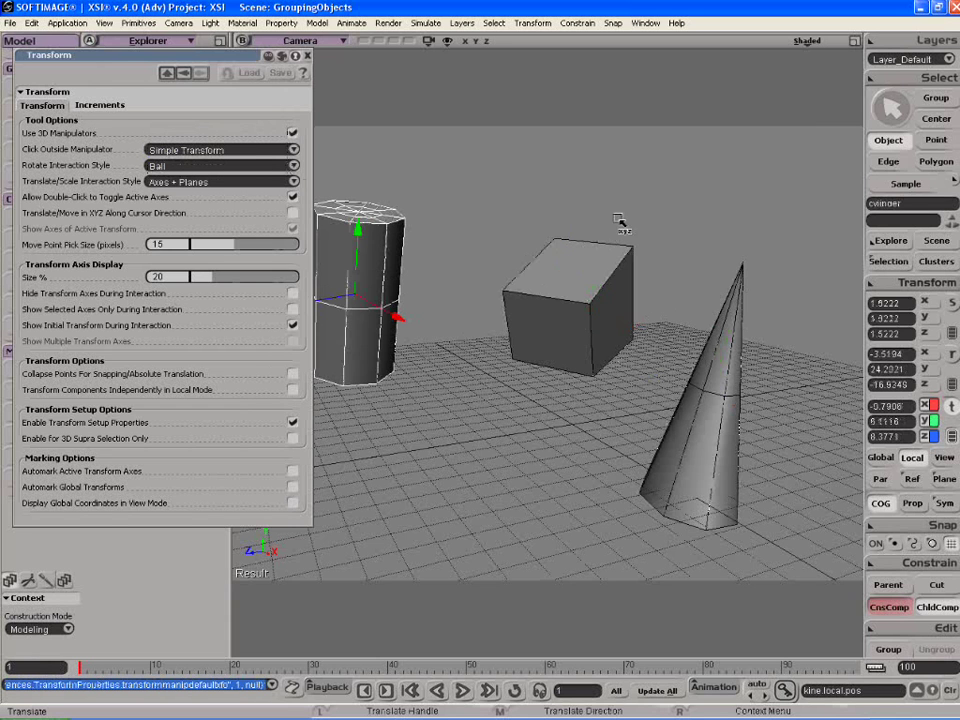
{"action": "left_click_drag", "start_coordinate": [559, 213], "coordinate": [614, 216]}
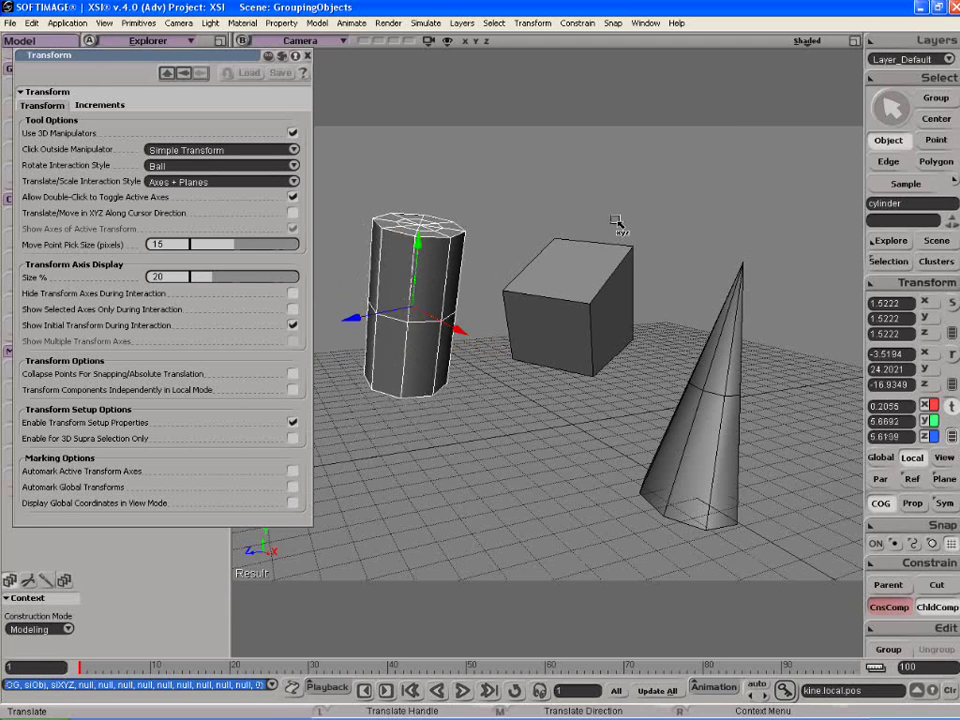
Set Translate/Scale Interaction Style to Extended Axes + Planes and move the cylinder to about X -0.06, Y 6.10, Z 5.66
{"action": "left_click", "coordinate": [270, 183]}
{"action": "left_click", "coordinate": [205, 191]}
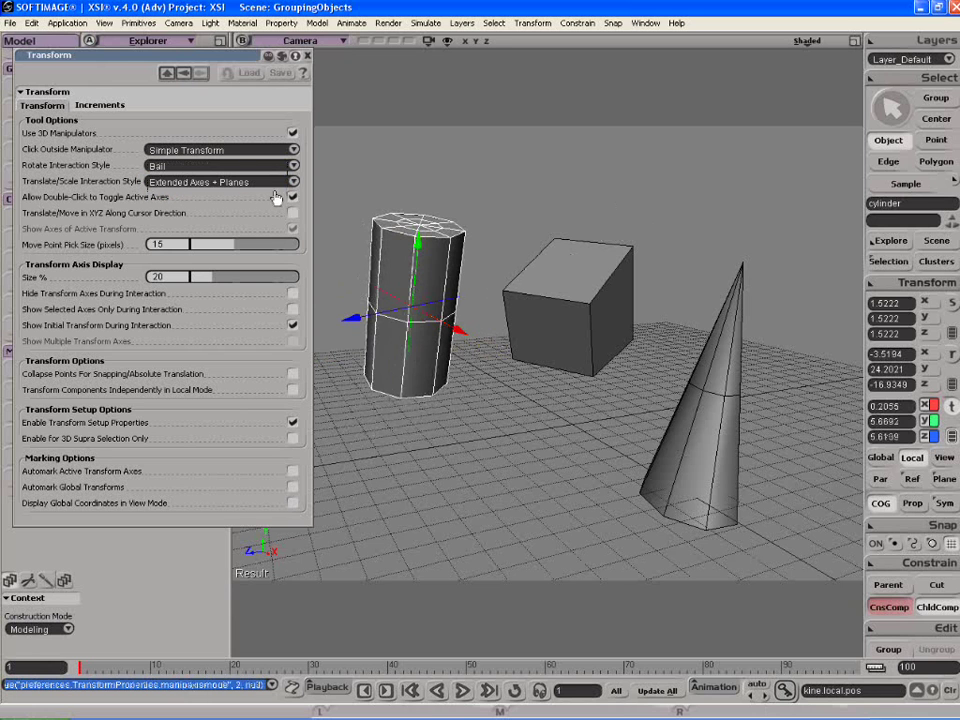
{"action": "left_click_drag", "start_coordinate": [395, 330], "coordinate": [423, 347]}
{"action": "left_click_drag", "start_coordinate": [441, 377], "coordinate": [396, 332]}
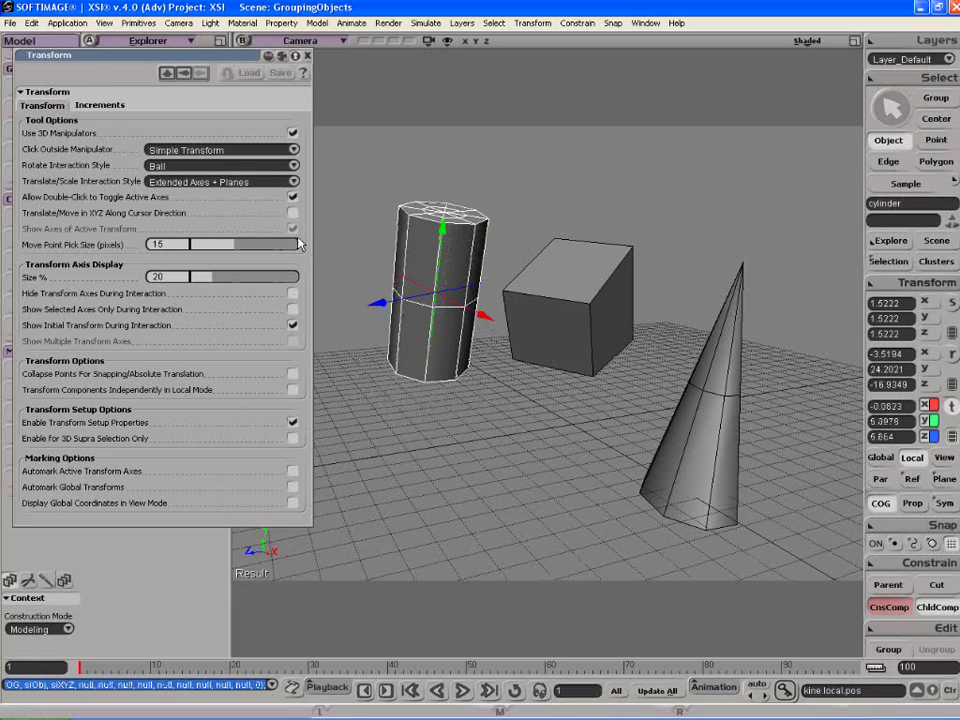
{"action": "left_click", "coordinate": [308, 57]}
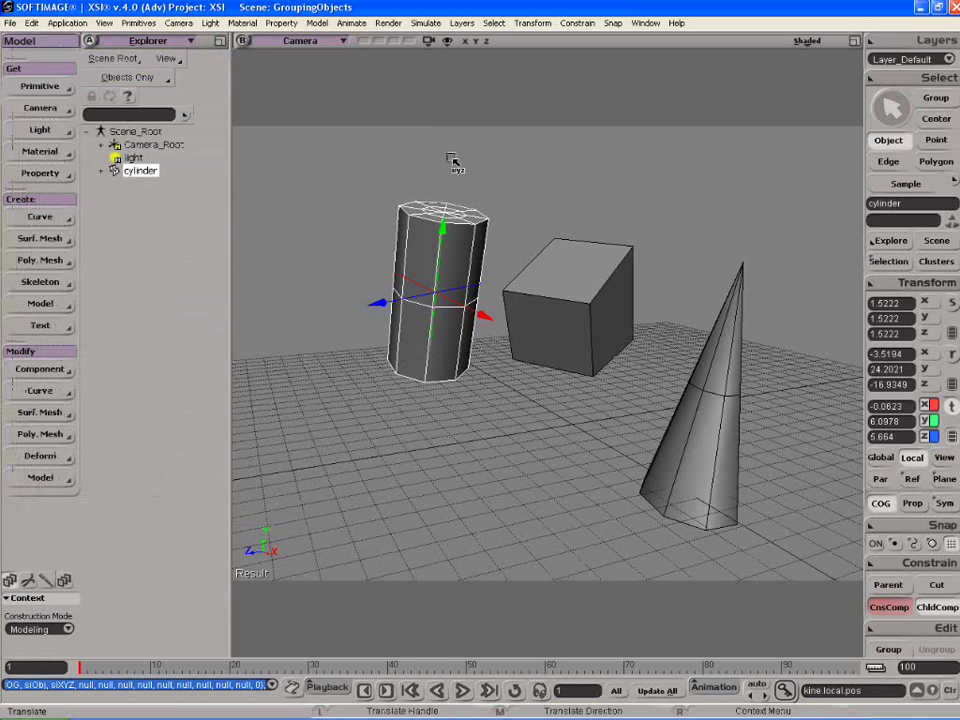